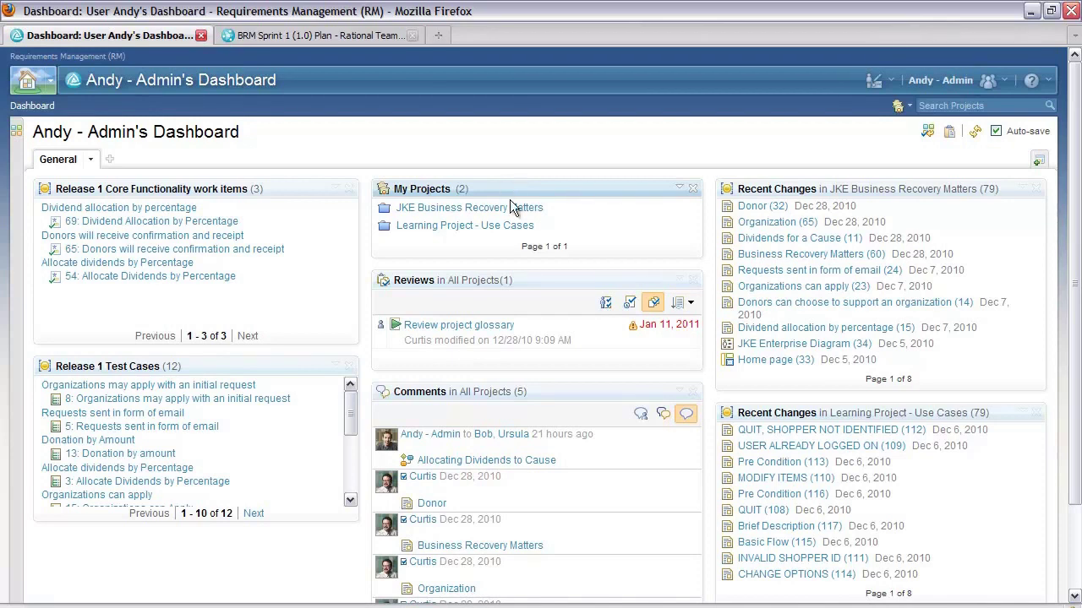
Step: Expand the project summary's member list and preview requirement 56, Allocate Dividends by Percentage
{"action": "mouse_move", "coordinate": [510, 218]}
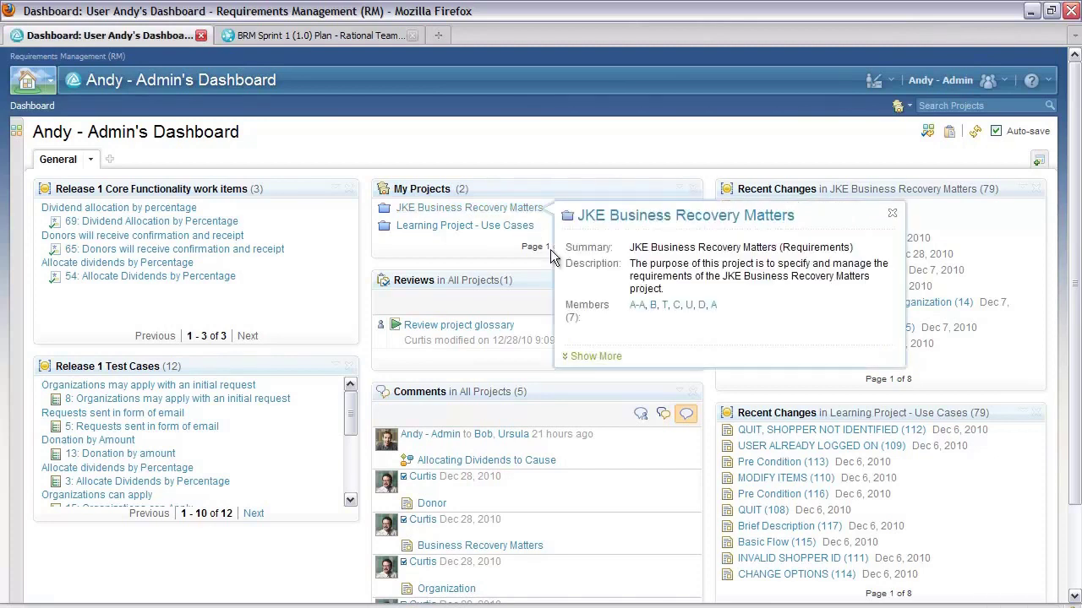
{"action": "left_click", "coordinate": [605, 358]}
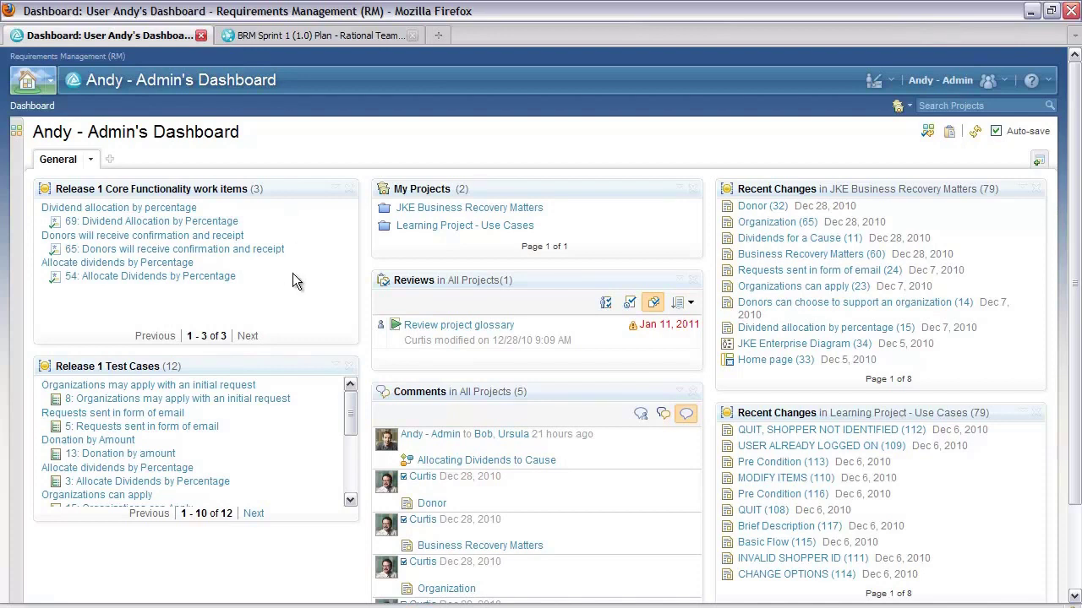
{"action": "left_click", "coordinate": [179, 269]}
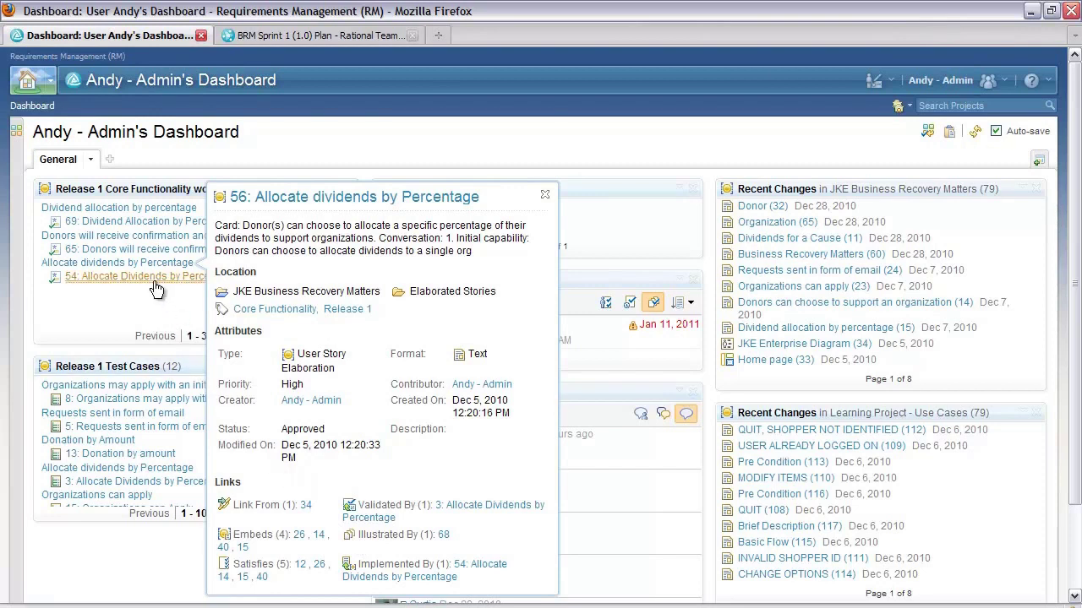
Step: Read work item 54's full description, then switch to the BRM Sprint 1 Plan
{"action": "mouse_move", "coordinate": [168, 275]}
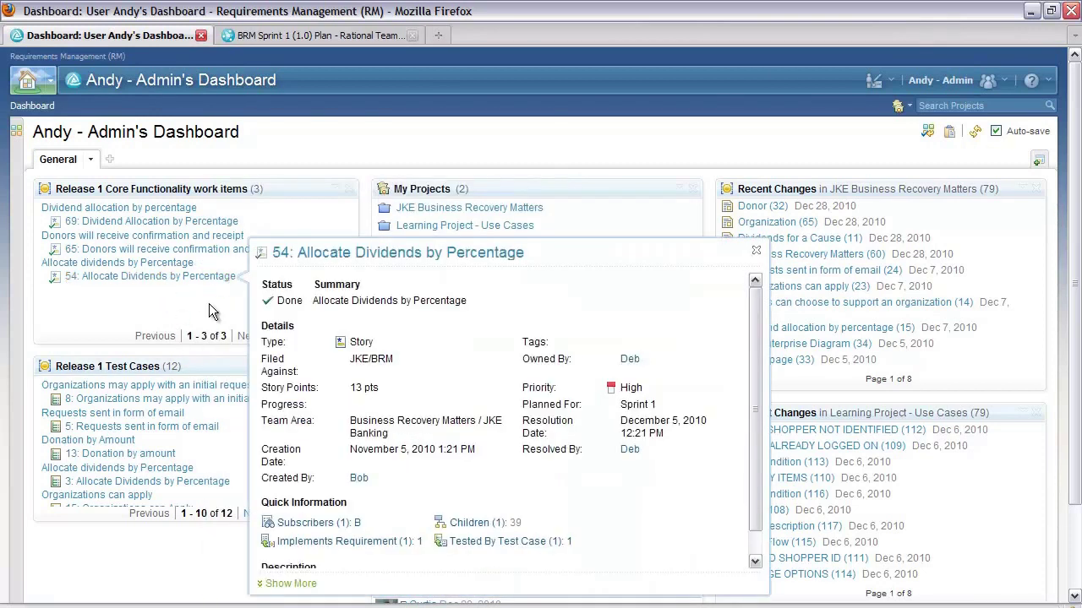
{"action": "left_click", "coordinate": [301, 583]}
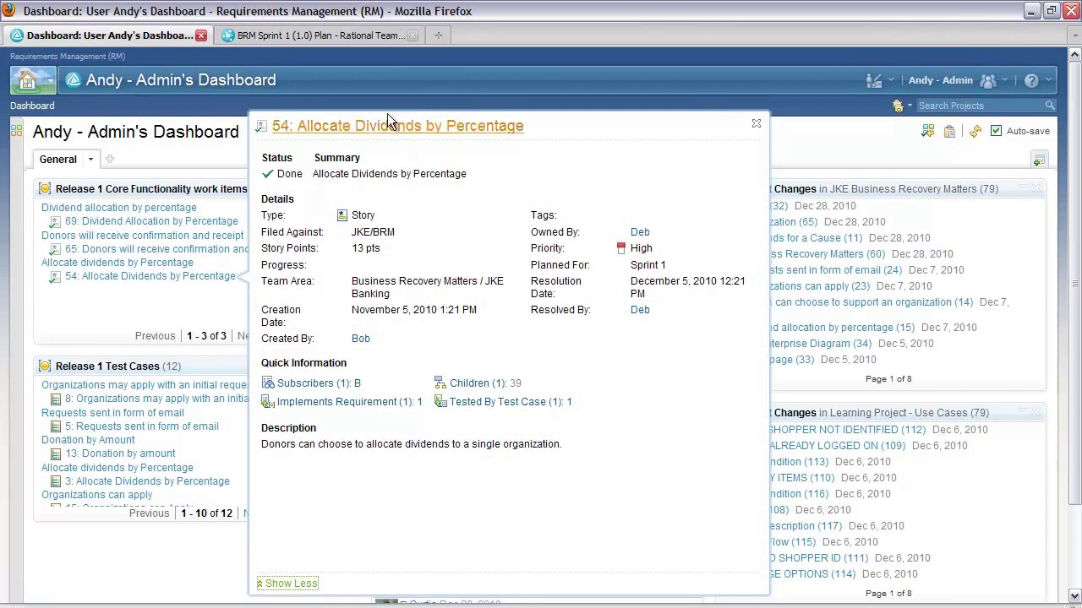
{"action": "left_click", "coordinate": [351, 33]}
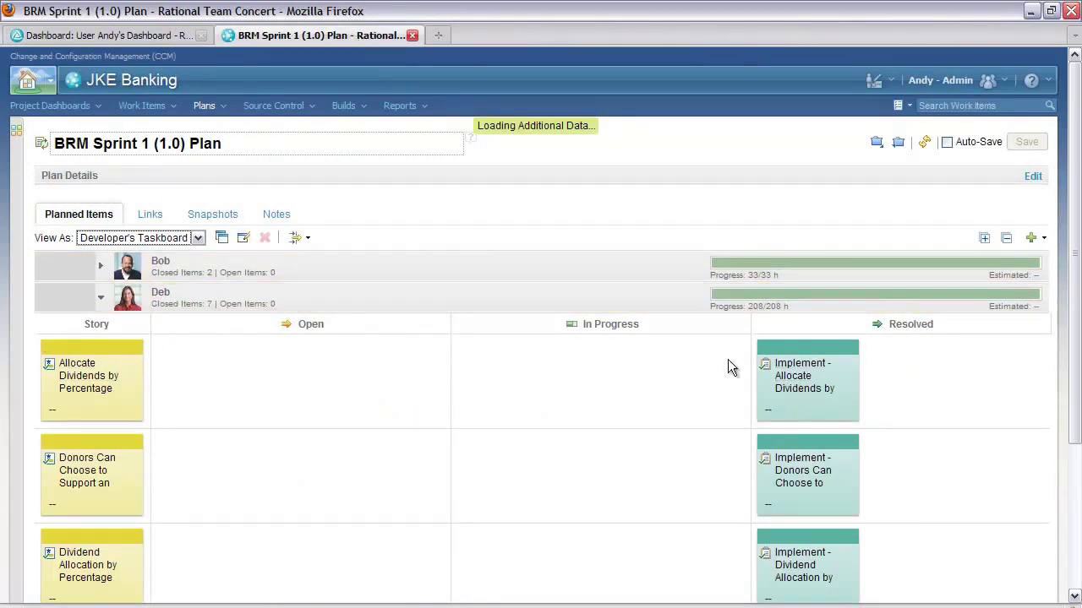
Step: View the sprint plan as Work Breakdown, expand the Allocate Dividends story, then return to the dashboard
{"action": "left_click", "coordinate": [197, 238]}
{"action": "left_click", "coordinate": [170, 265]}
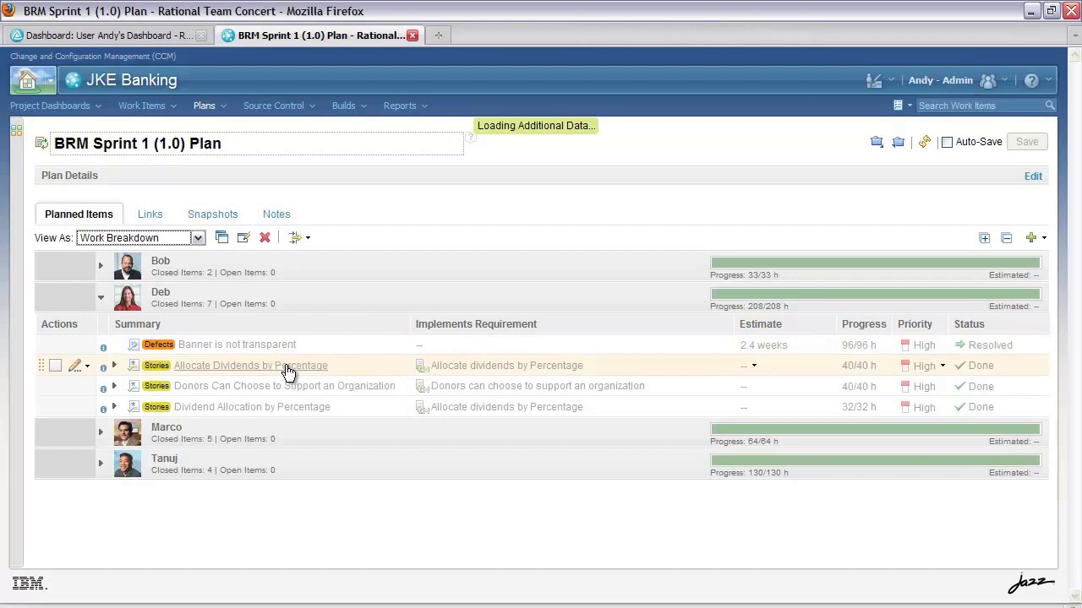
{"action": "left_click", "coordinate": [112, 365]}
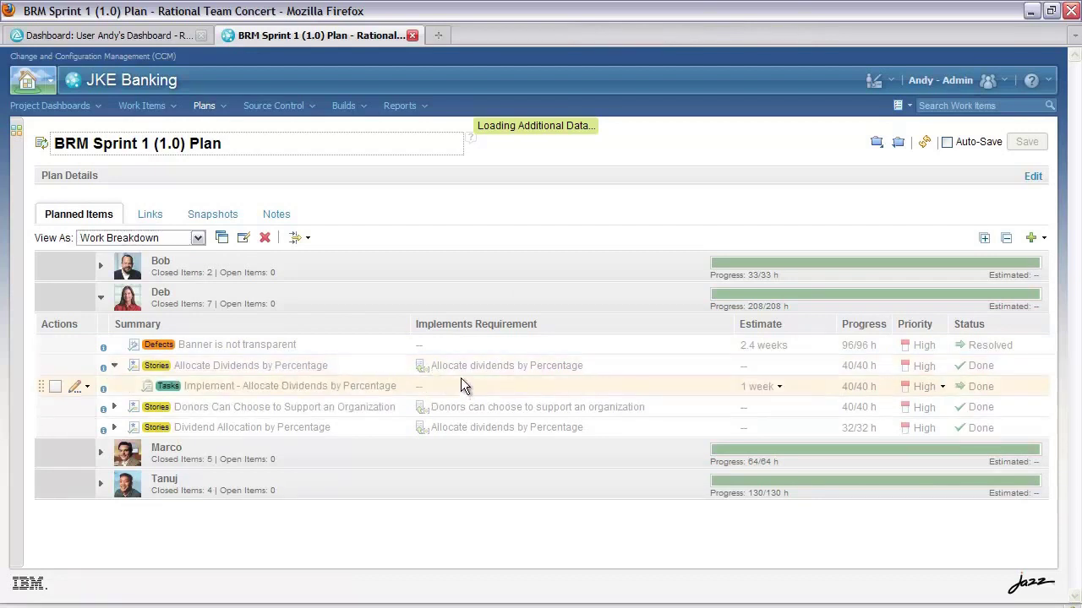
{"action": "mouse_move", "coordinate": [465, 368]}
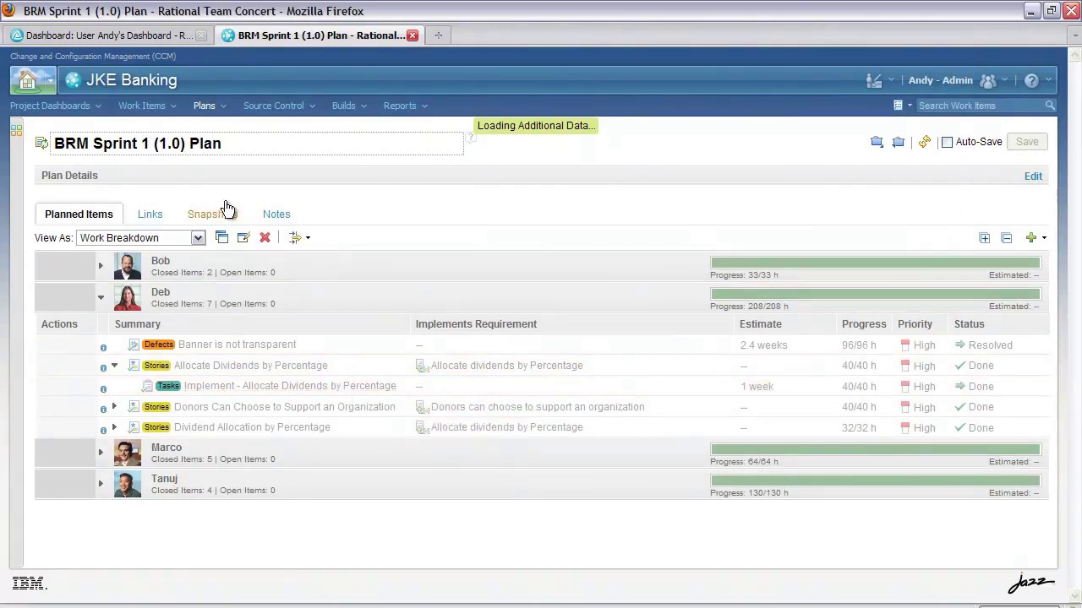
{"action": "left_click", "coordinate": [135, 36]}
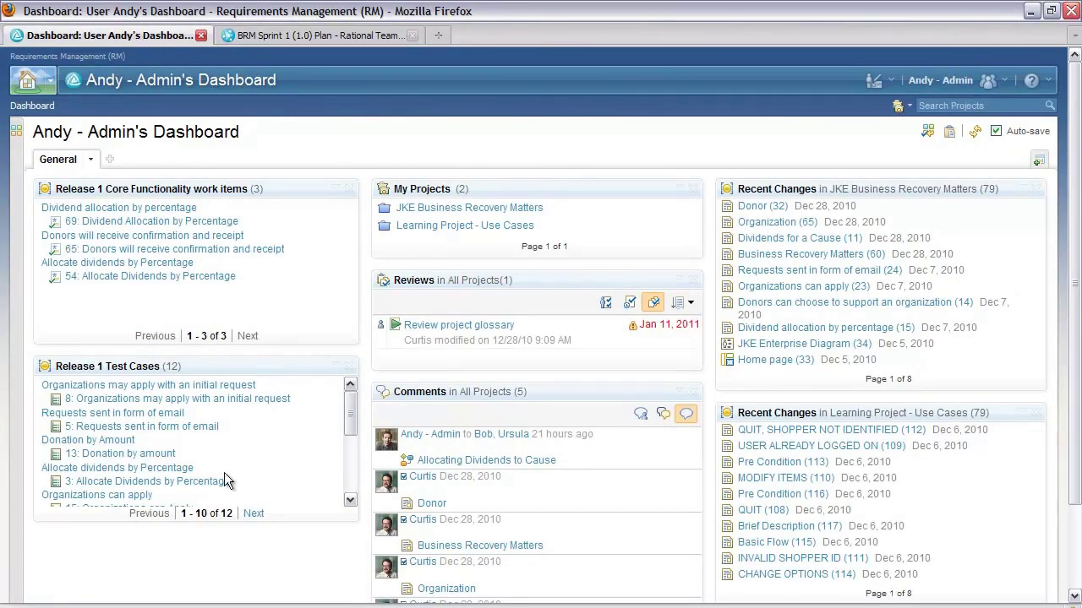
Step: Open test case 3's linked test script, Allocate Dividends to a Single Cause, in a new tab
{"action": "mouse_move", "coordinate": [220, 485]}
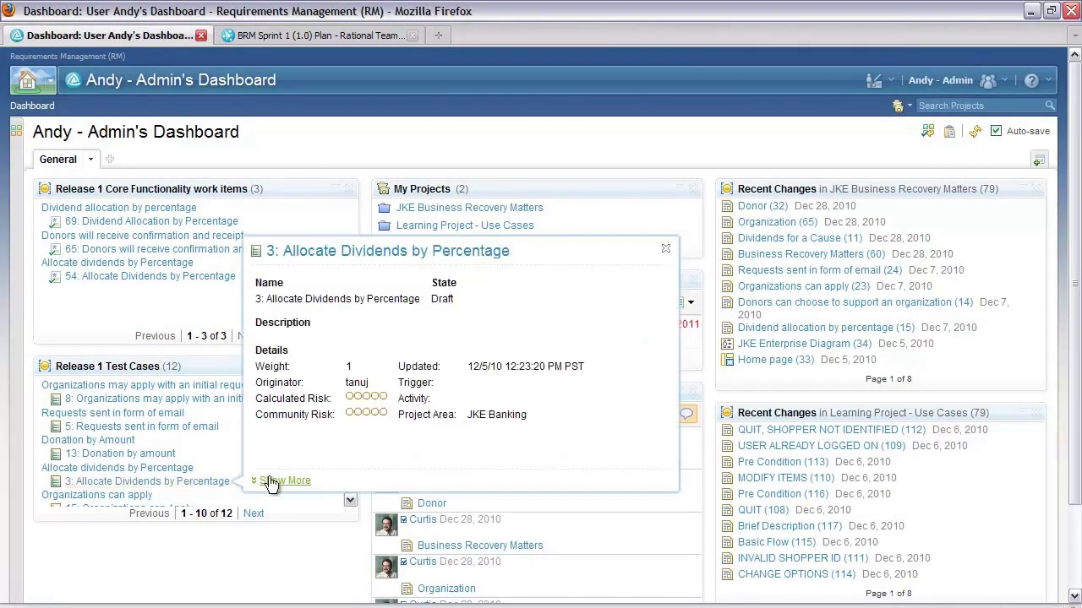
{"action": "left_click", "coordinate": [279, 480]}
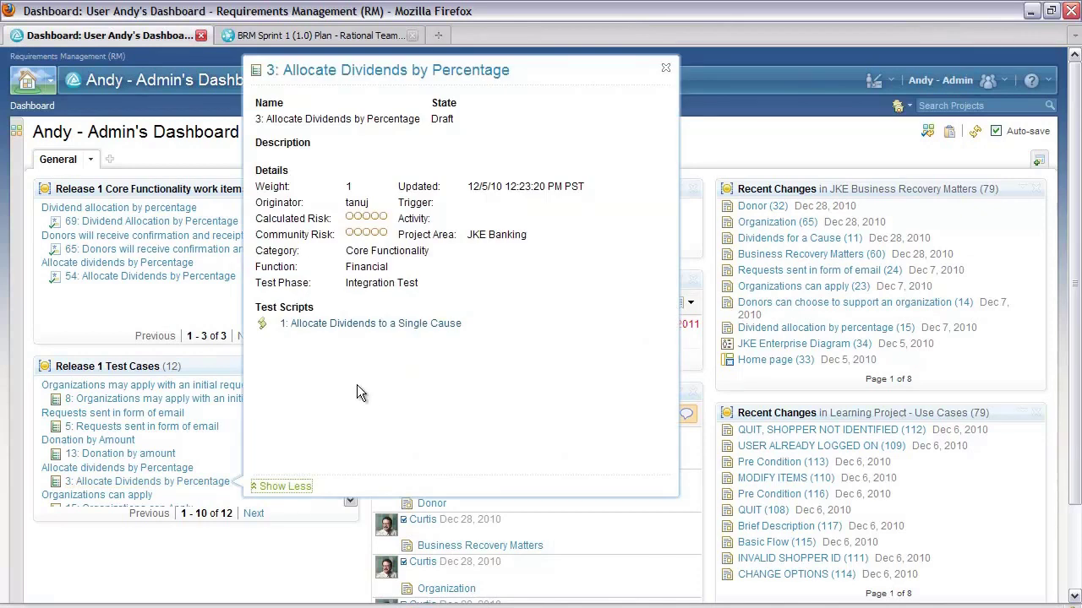
{"action": "right_click", "coordinate": [385, 325]}
{"action": "left_click", "coordinate": [441, 349]}
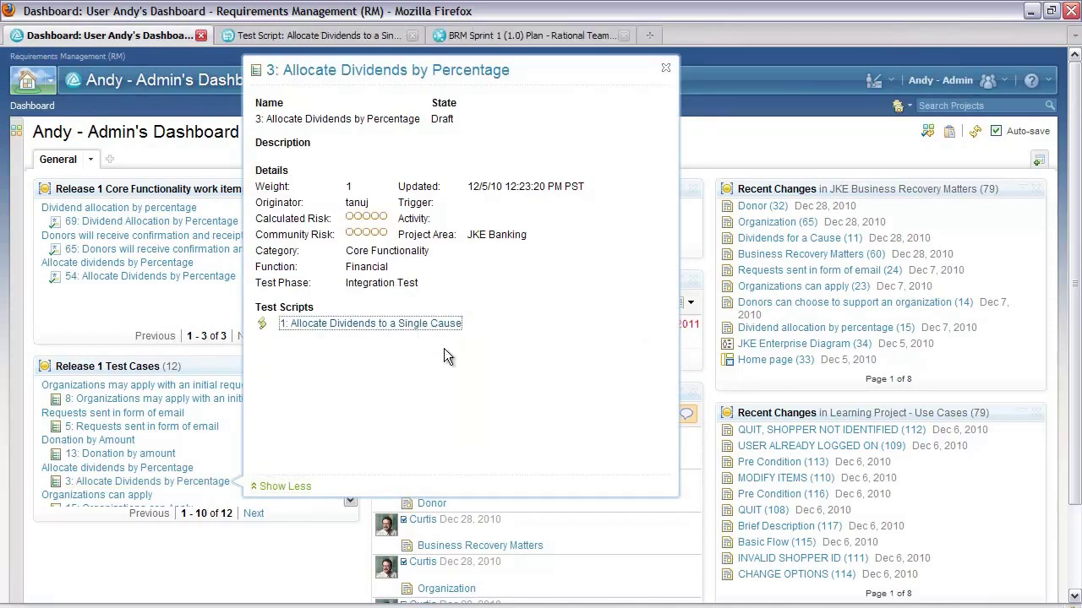
{"action": "left_click", "coordinate": [348, 38]}
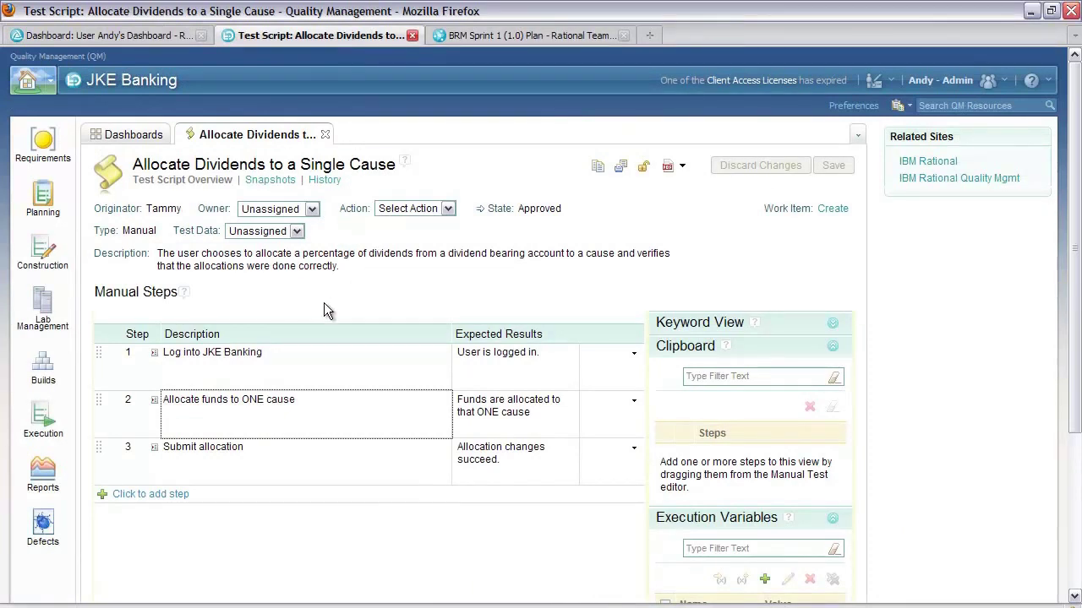
Step: Select the test script's first manual step, then return to the requirements dashboard
{"action": "left_click", "coordinate": [308, 387]}
{"action": "left_click", "coordinate": [129, 34]}
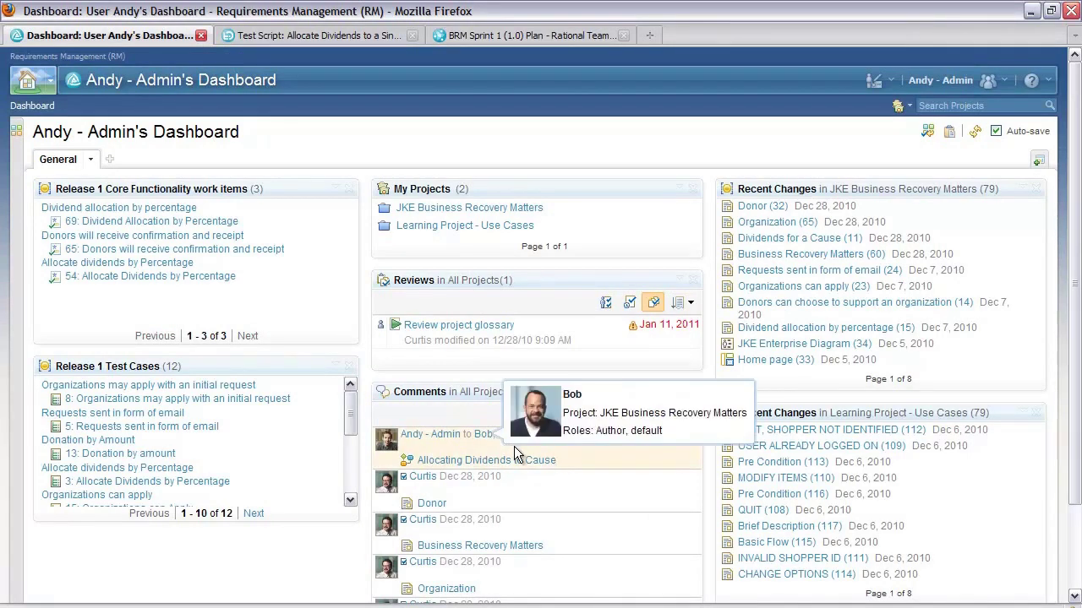
Step: Expand the 'Double links' comment and follow its link to the Allocating Dividends to Cause diagram
{"action": "left_click", "coordinate": [574, 448]}
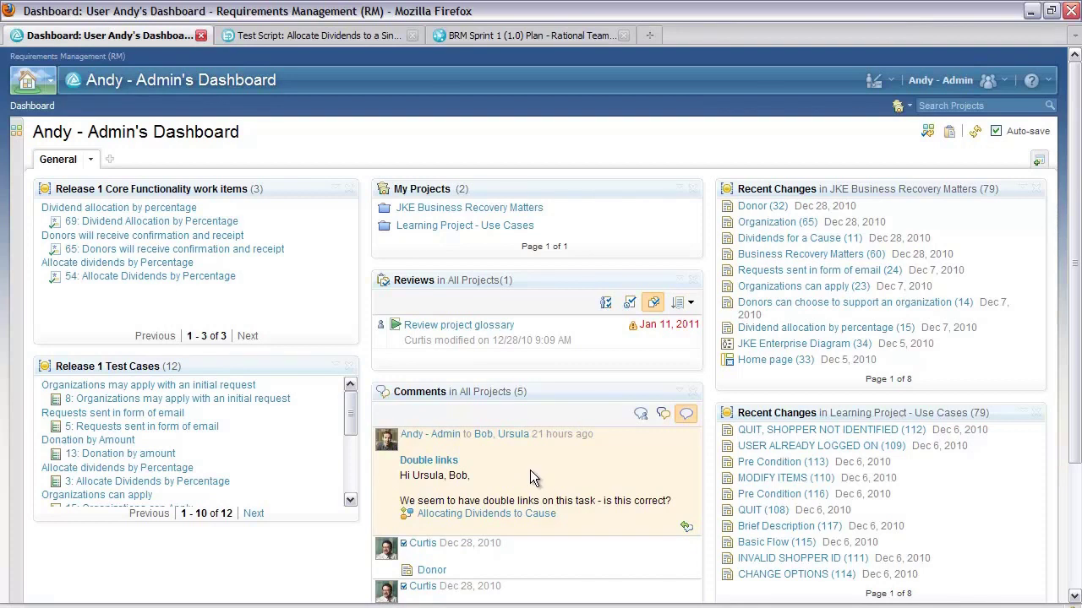
{"action": "left_click", "coordinate": [520, 514]}
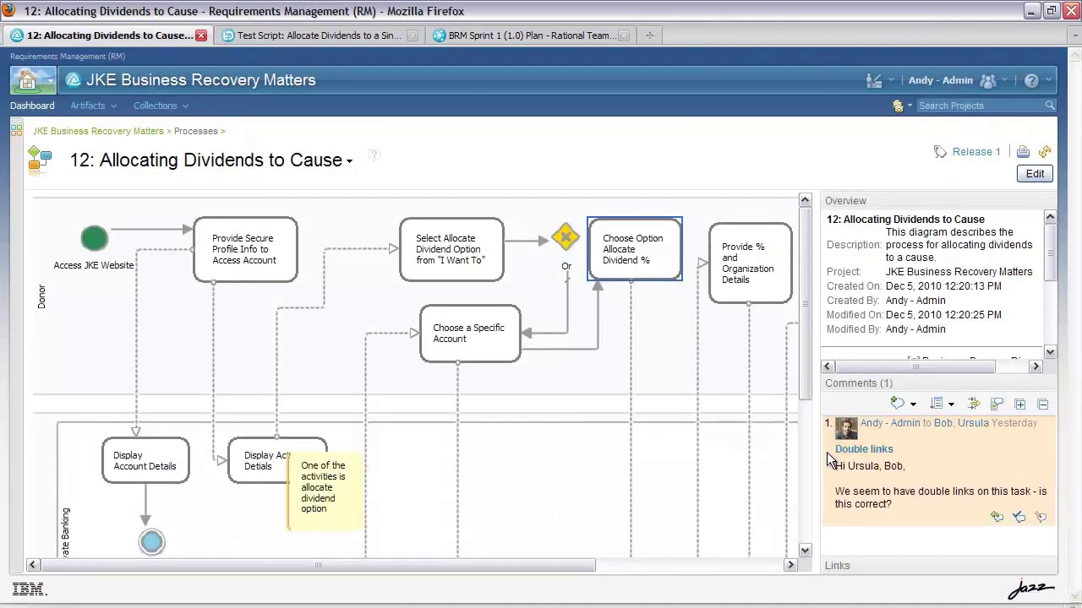
Step: Enter and cancel diagram edit mode, then go to the JKE Business Recovery Matters project page
{"action": "mouse_move", "coordinate": [640, 250]}
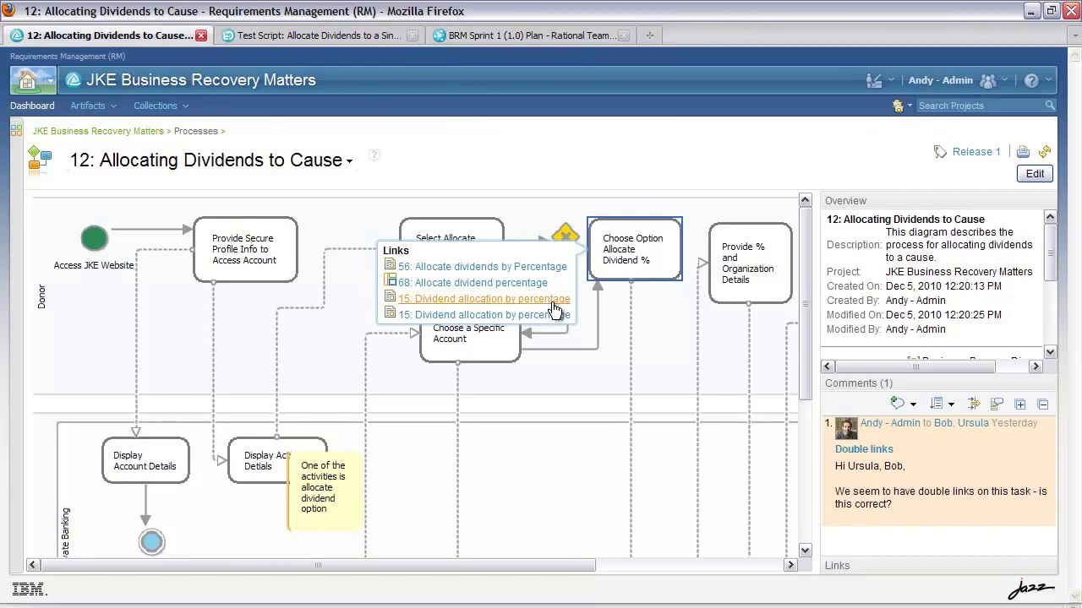
{"action": "left_click", "coordinate": [1033, 176]}
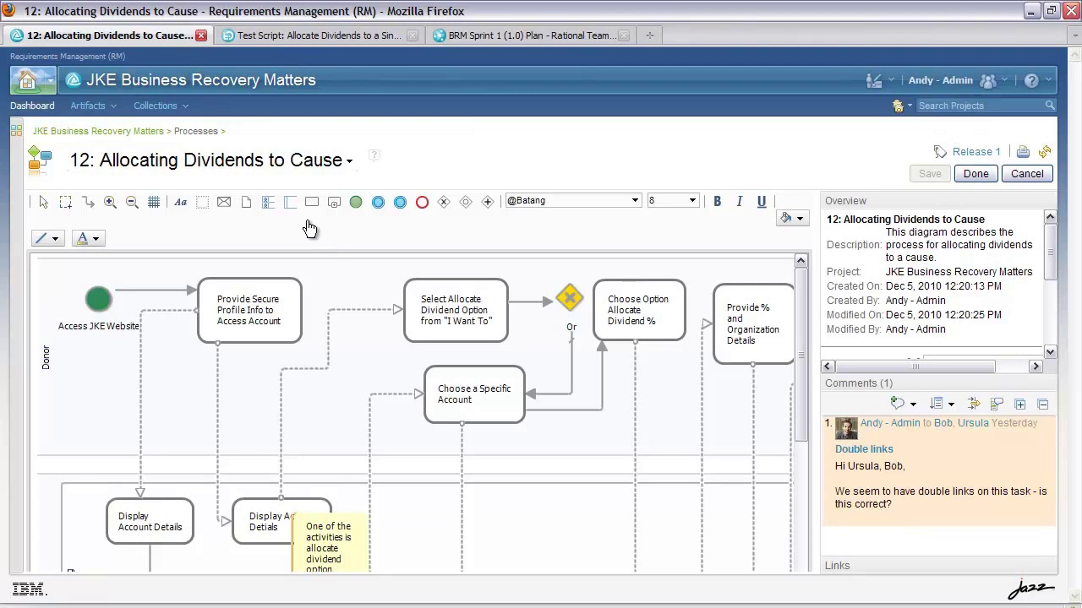
{"action": "left_click", "coordinate": [1037, 180]}
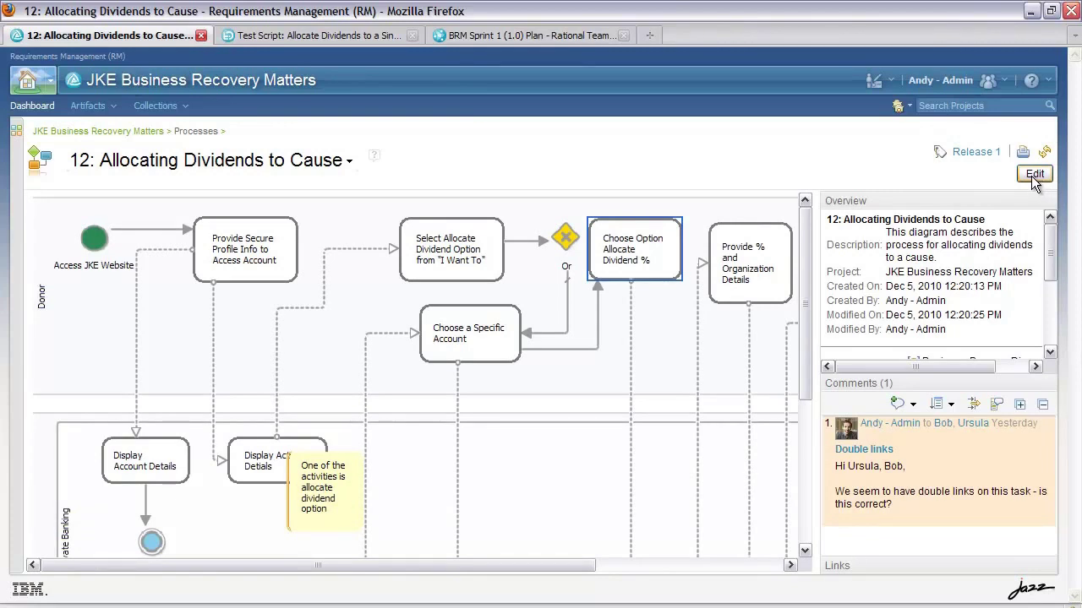
{"action": "left_click", "coordinate": [110, 137]}
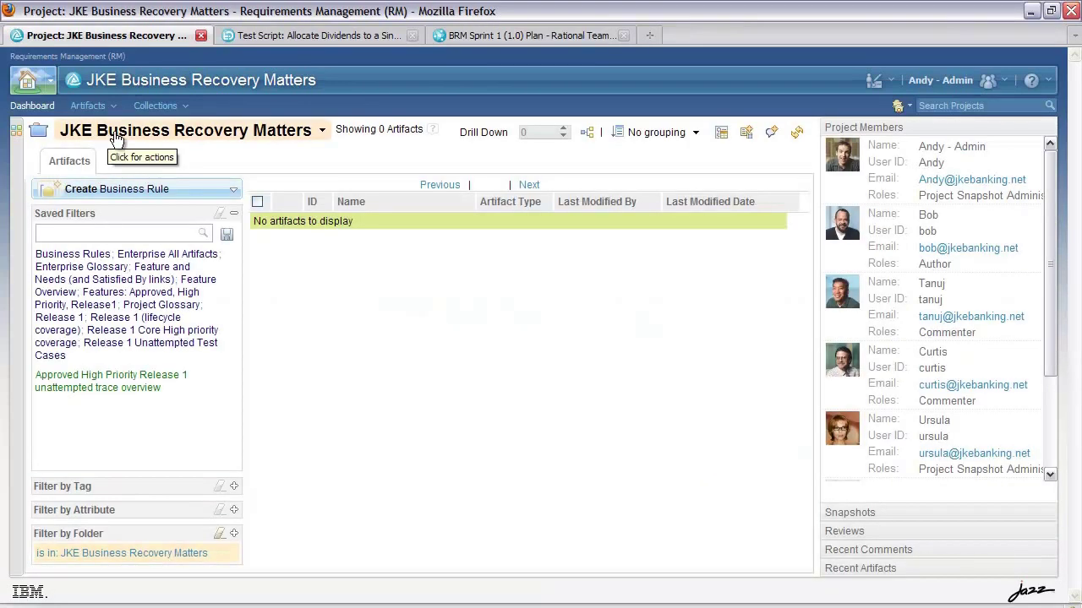
Step: Browse the side panel's members, snapshots, reviews and yesterday's comments, then collapse the panel
{"action": "left_click", "coordinate": [904, 127]}
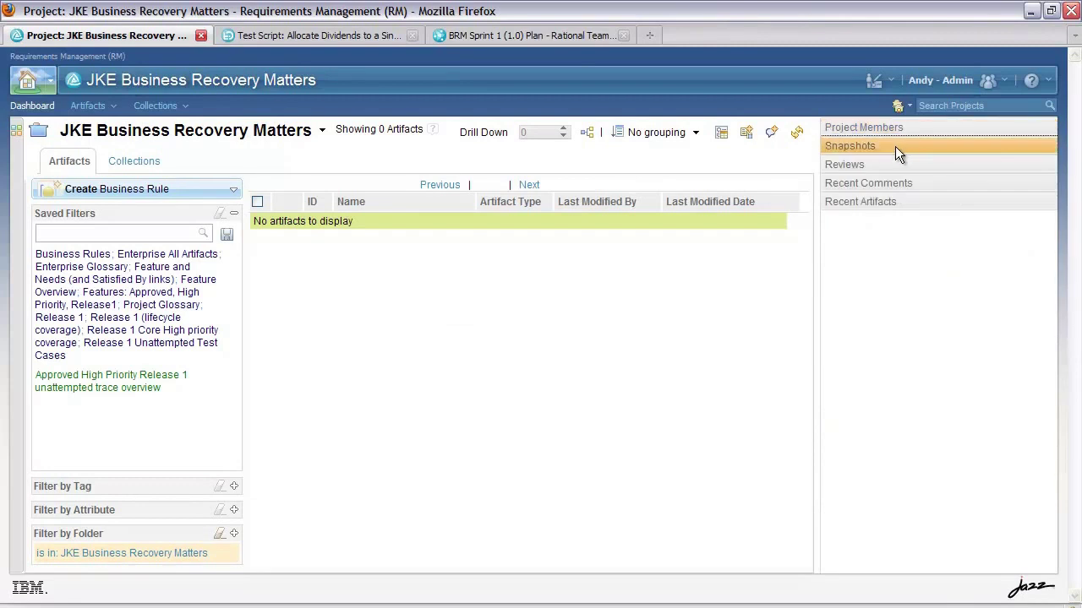
{"action": "left_click", "coordinate": [895, 146]}
{"action": "left_click", "coordinate": [895, 146]}
{"action": "left_click", "coordinate": [890, 165]}
{"action": "left_click", "coordinate": [889, 165]}
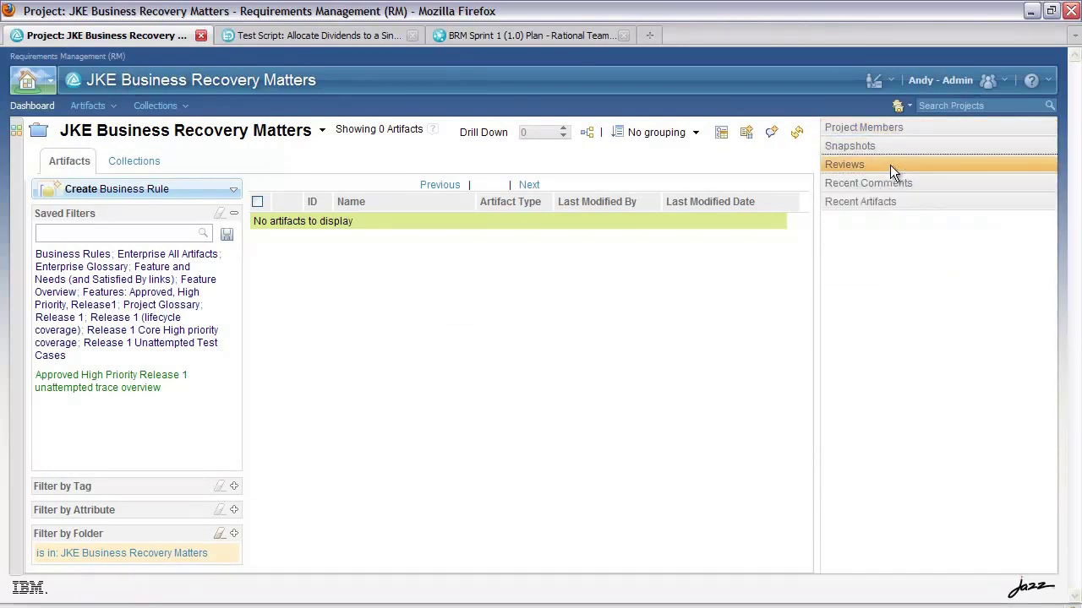
{"action": "left_click", "coordinate": [891, 184]}
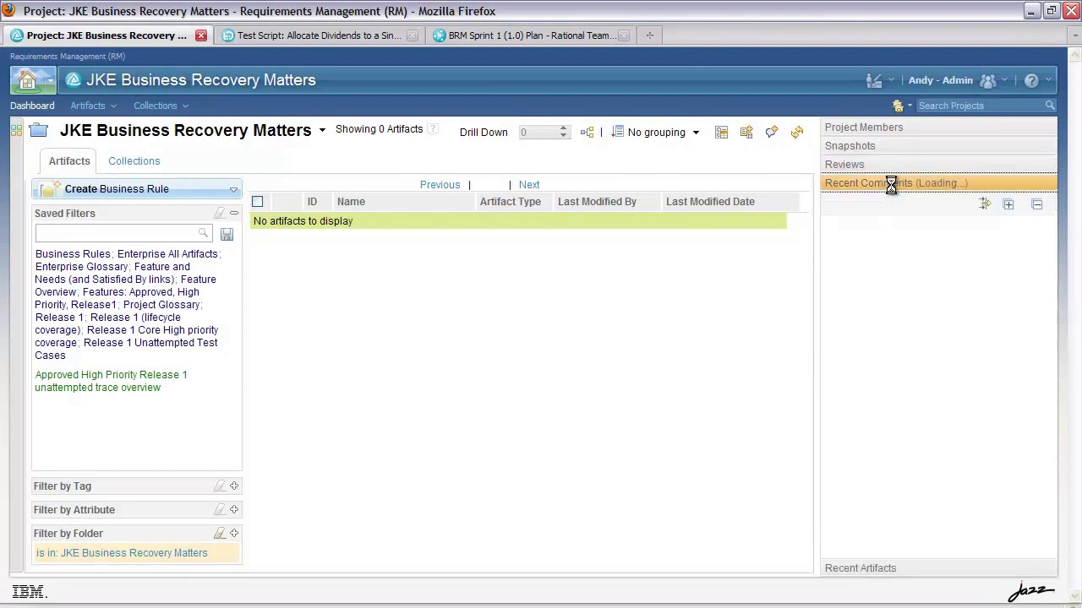
{"action": "left_click", "coordinate": [903, 240]}
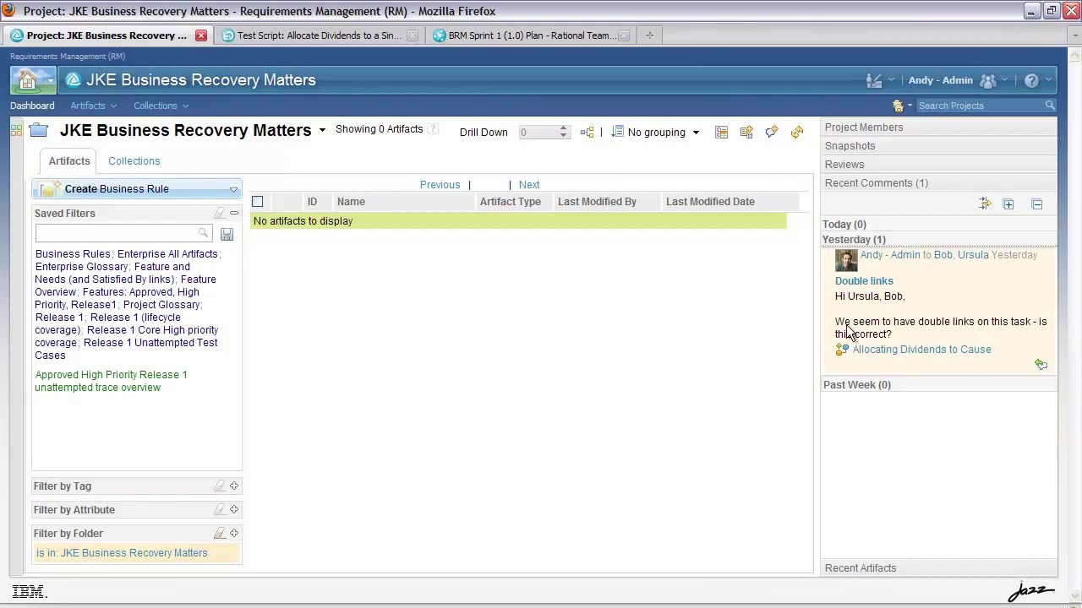
{"action": "left_click", "coordinate": [820, 358]}
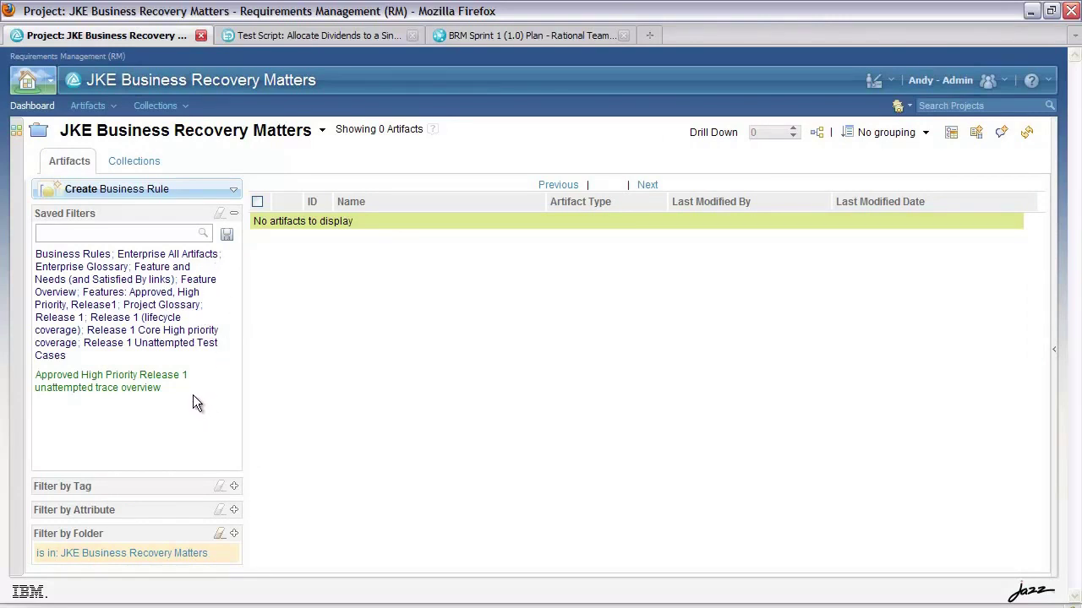
Step: Filter the artifacts table with the Business Rules saved filter
{"action": "left_click", "coordinate": [77, 261]}
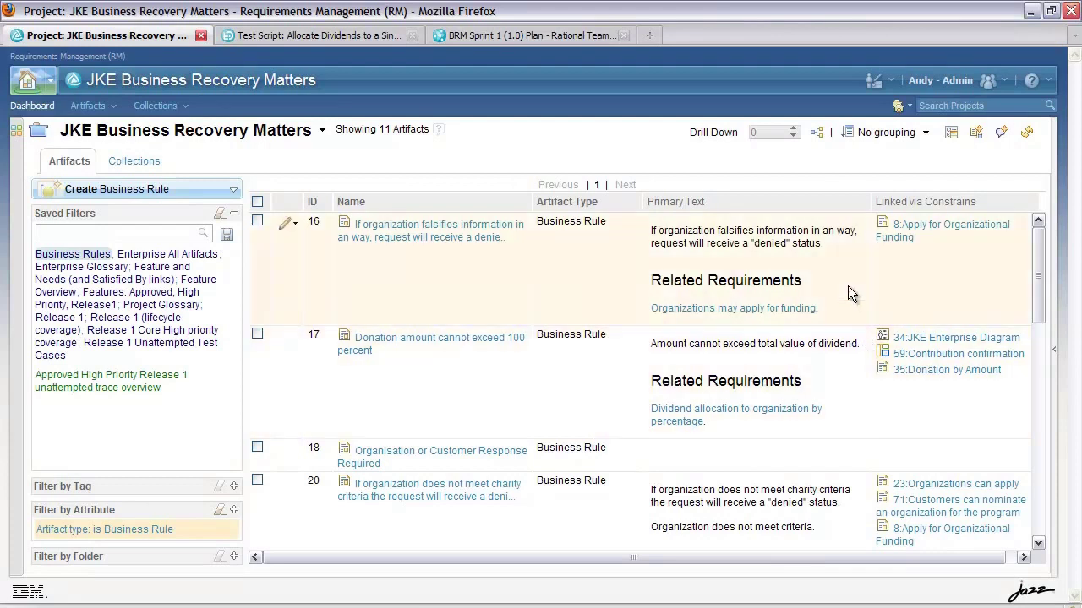
Step: Edit rule 16's primary text inline, browse the Format, Font and Size lists, then exit unchanged
{"action": "left_click", "coordinate": [511, 240]}
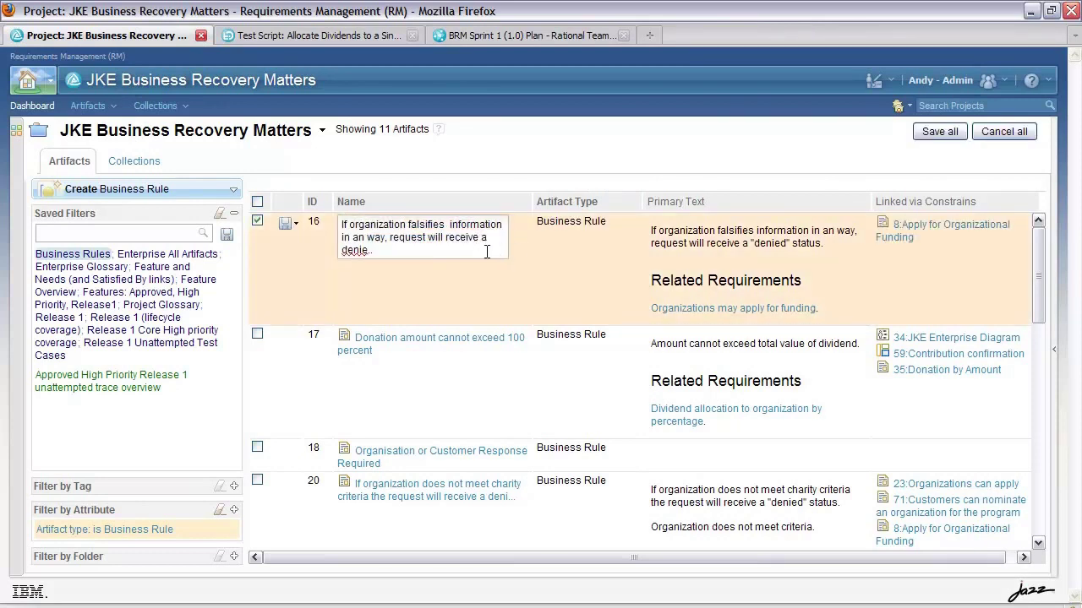
{"action": "left_click", "coordinate": [667, 227]}
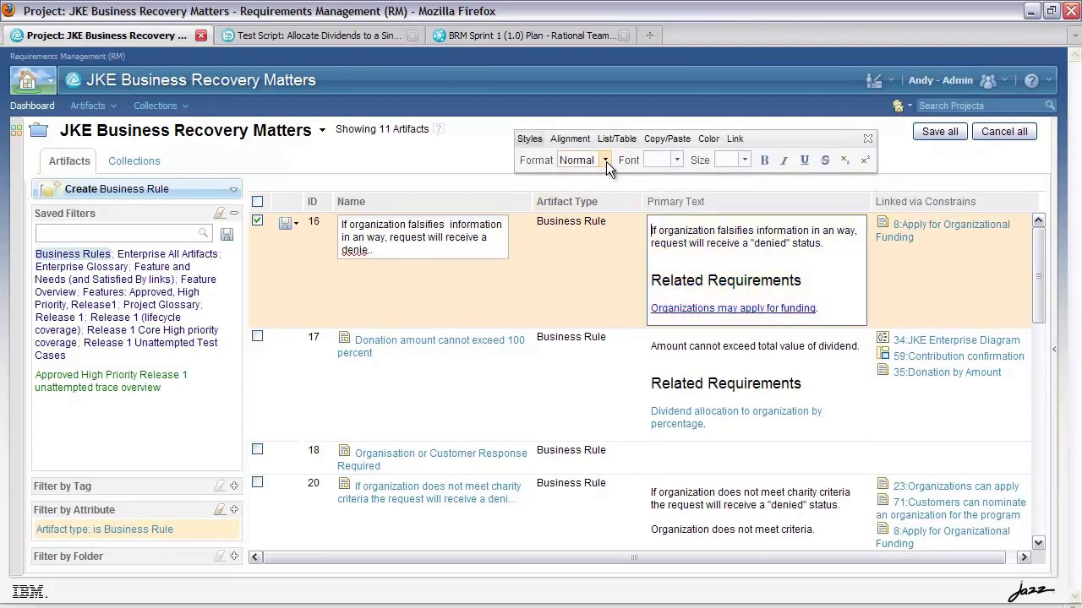
{"action": "left_click", "coordinate": [605, 160]}
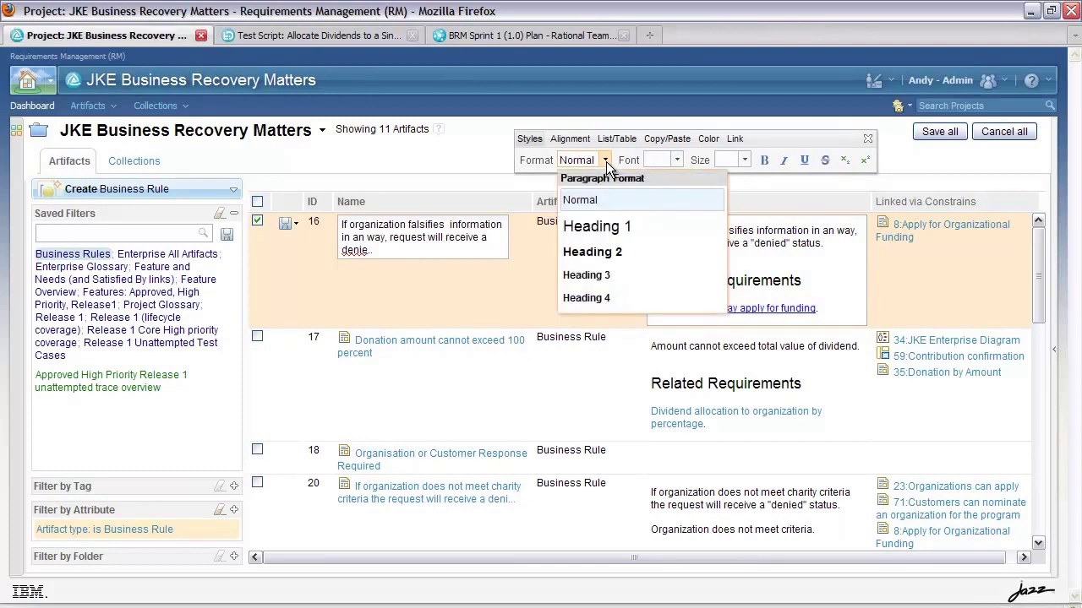
{"action": "left_click", "coordinate": [675, 159]}
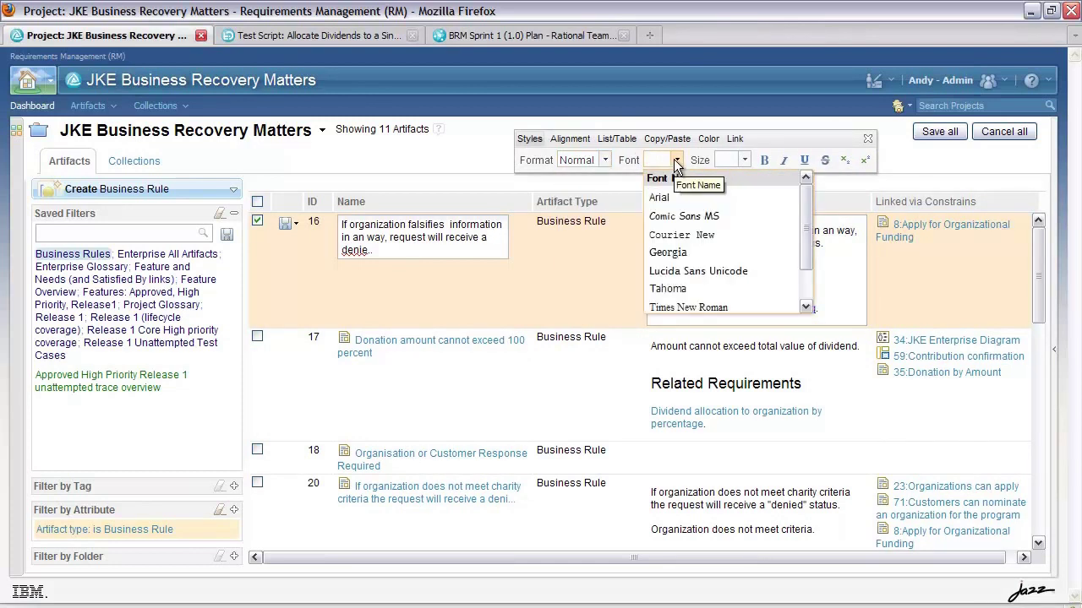
{"action": "left_click", "coordinate": [744, 159]}
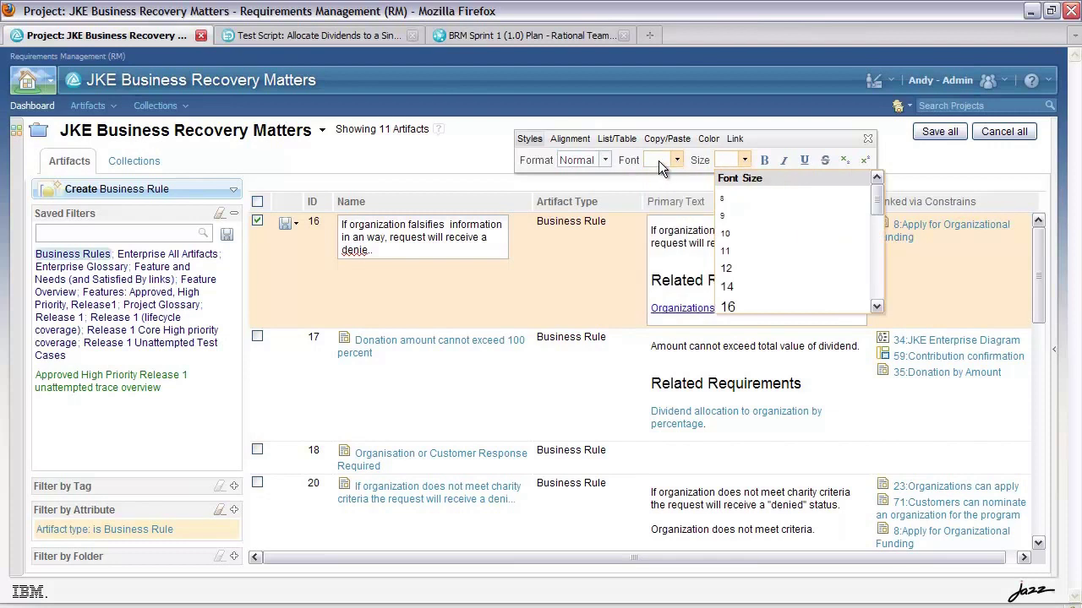
{"action": "left_click", "coordinate": [459, 151]}
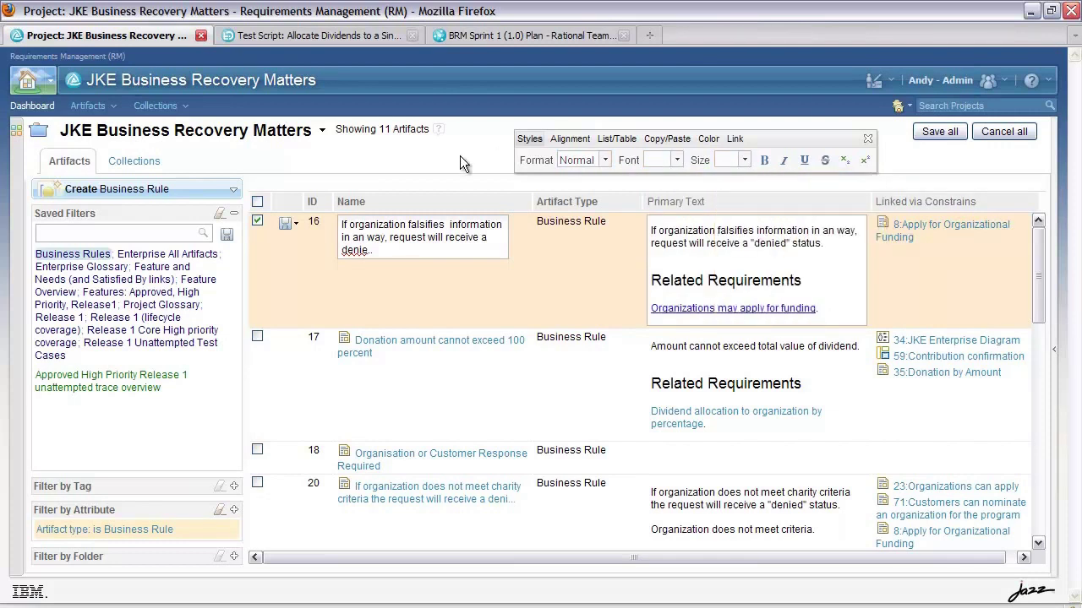
{"action": "left_click", "coordinate": [1004, 131]}
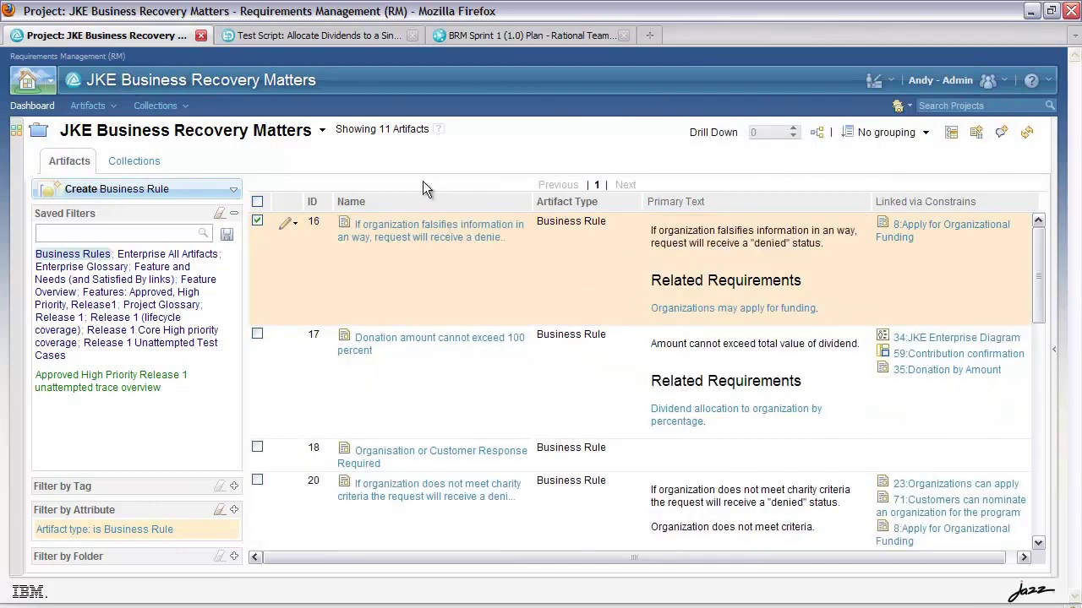
Step: Select all 11 business rules, start a bulk Status change to Approved, then cancel it
{"action": "left_click", "coordinate": [258, 202]}
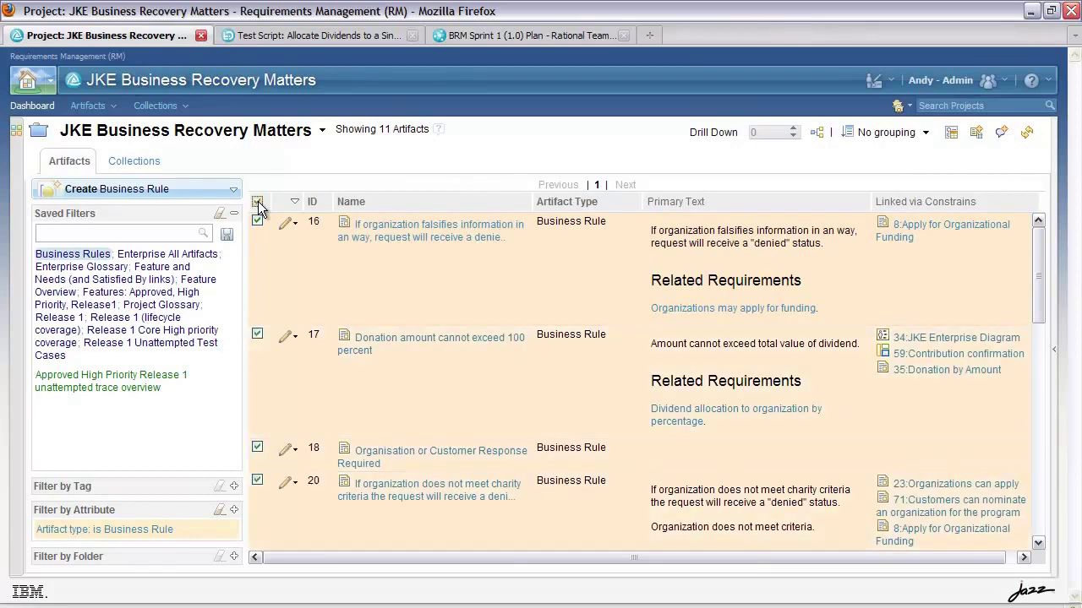
{"action": "left_click", "coordinate": [295, 225]}
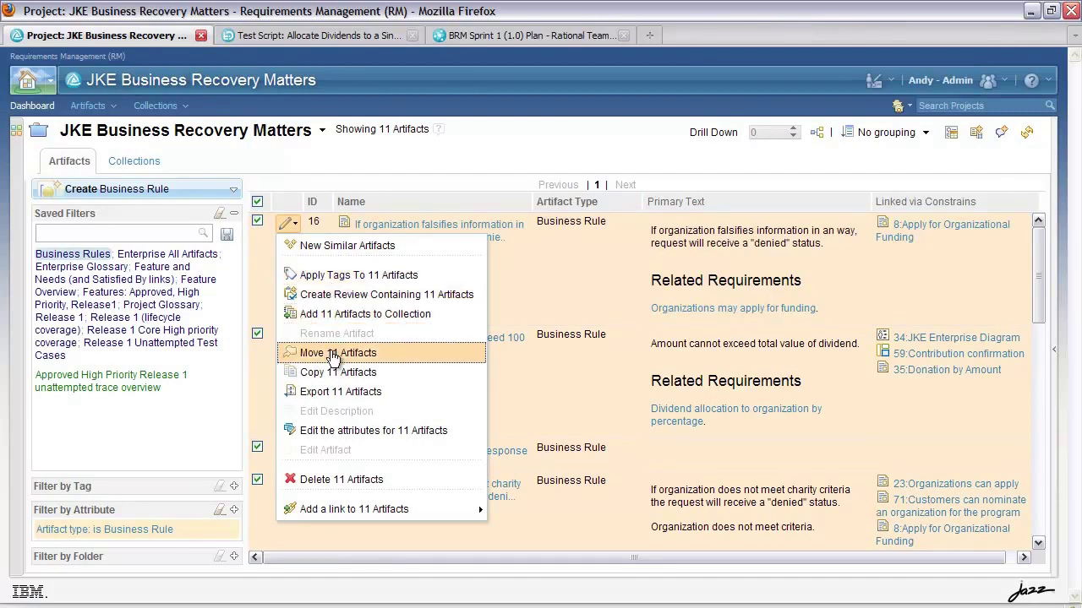
{"action": "left_click", "coordinate": [340, 432]}
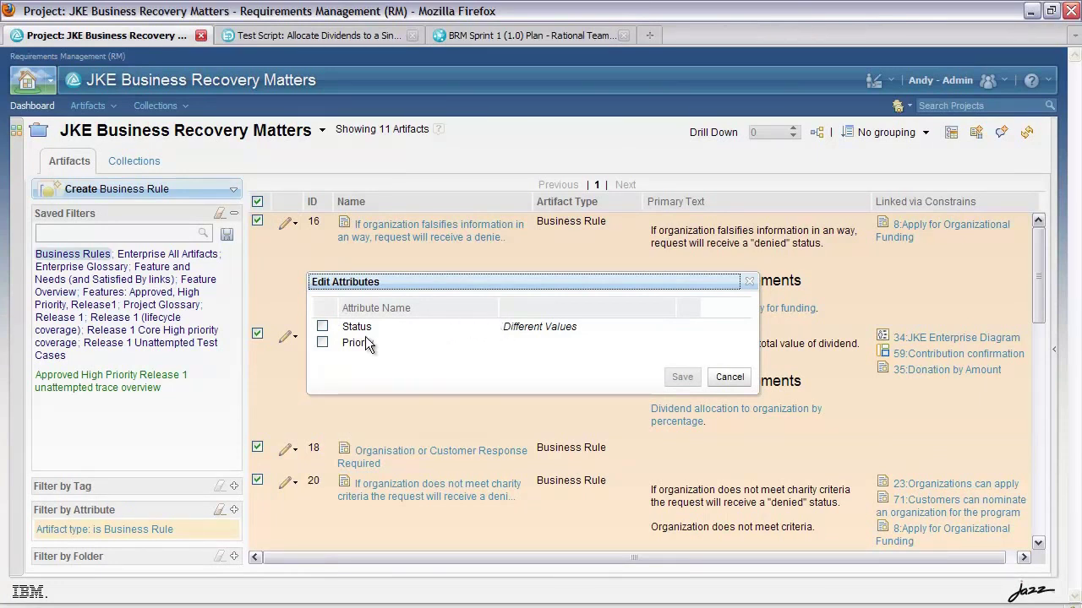
{"action": "left_click", "coordinate": [323, 327]}
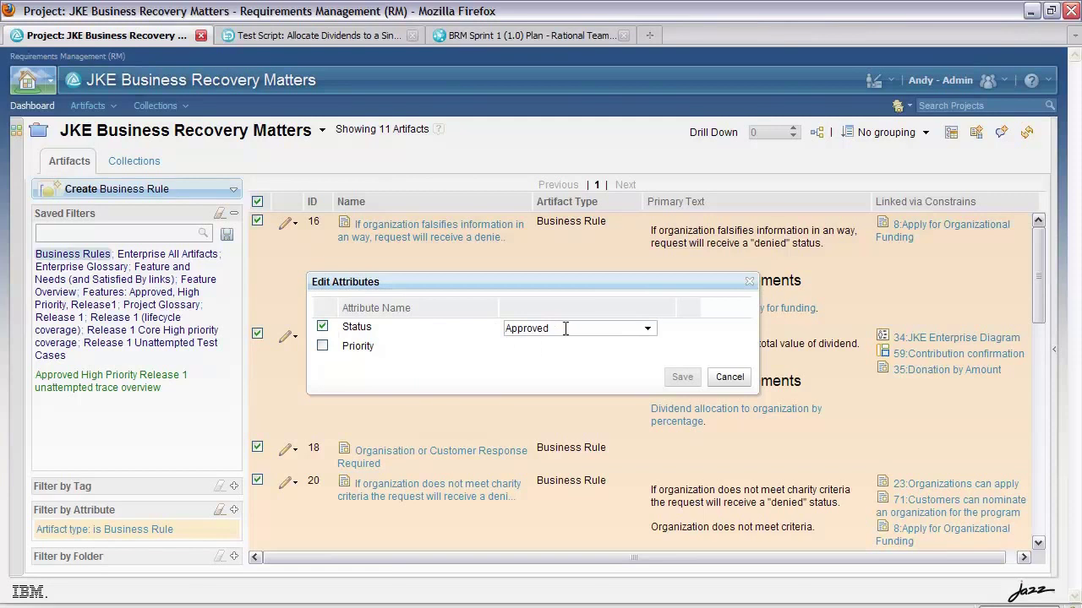
{"action": "left_click", "coordinate": [646, 331]}
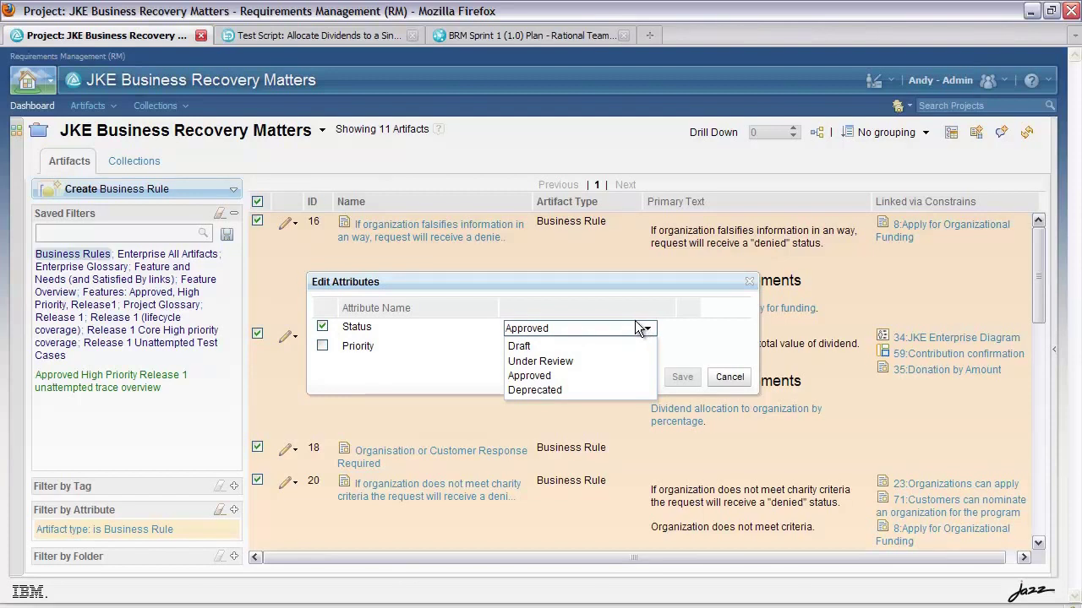
{"action": "left_click", "coordinate": [728, 377]}
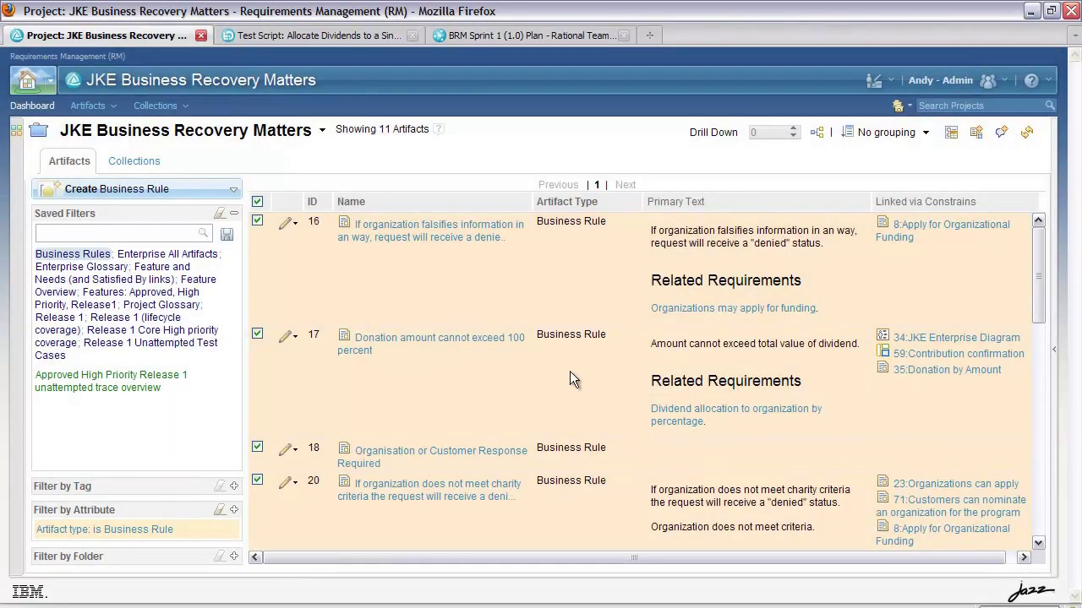
Step: Open business rule 17, Donation amount cannot exceed 100 percent, and show its four links
{"action": "left_click", "coordinate": [516, 340]}
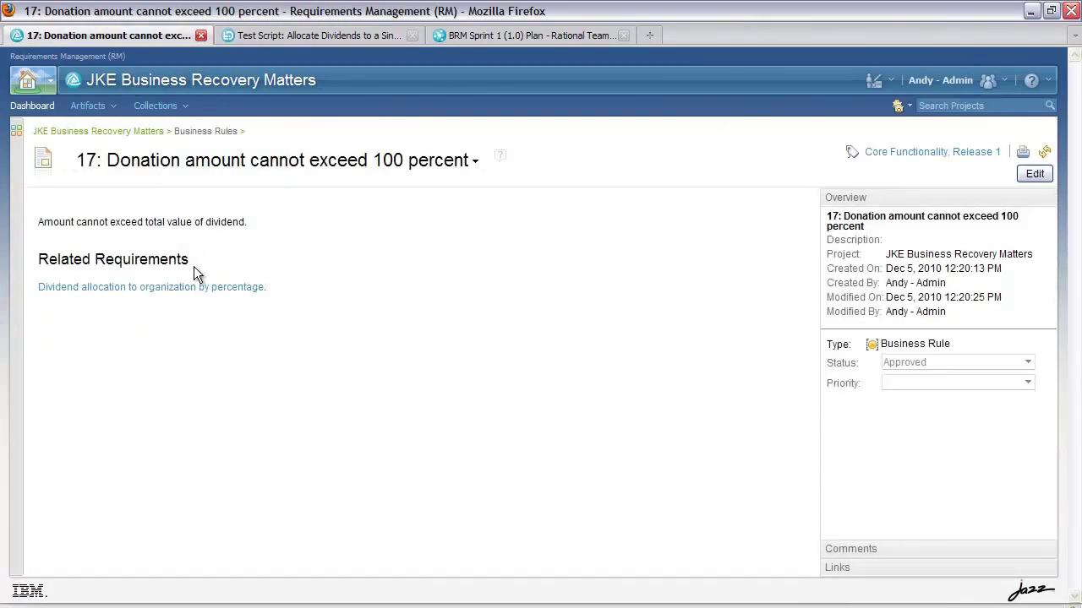
{"action": "left_click", "coordinate": [875, 197]}
{"action": "left_click", "coordinate": [873, 236]}
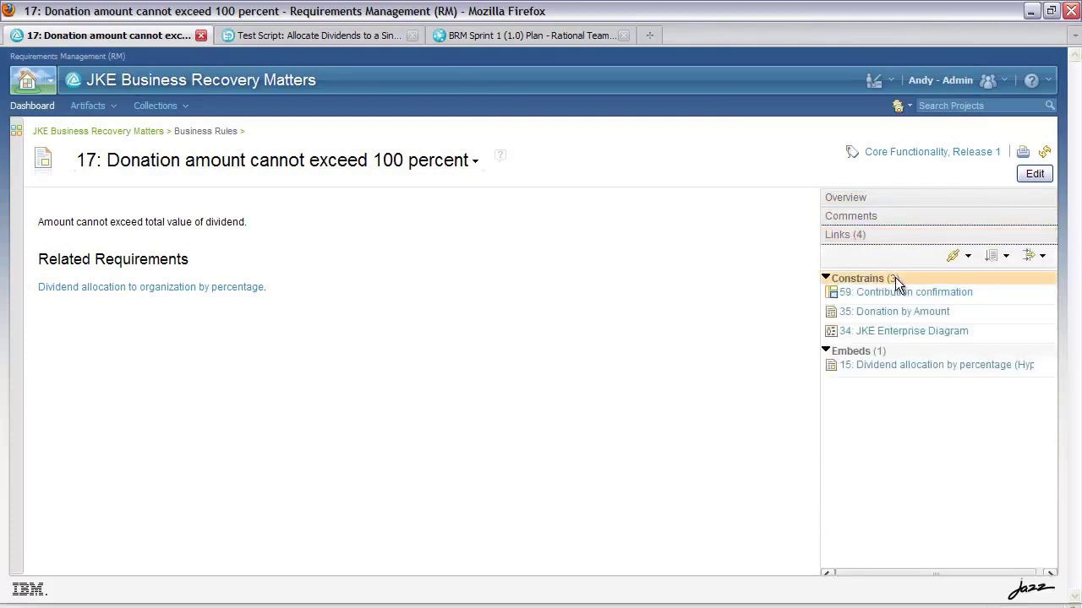
Step: Put rule 17 into edit mode, then cancel without changing anything
{"action": "mouse_move", "coordinate": [955, 294]}
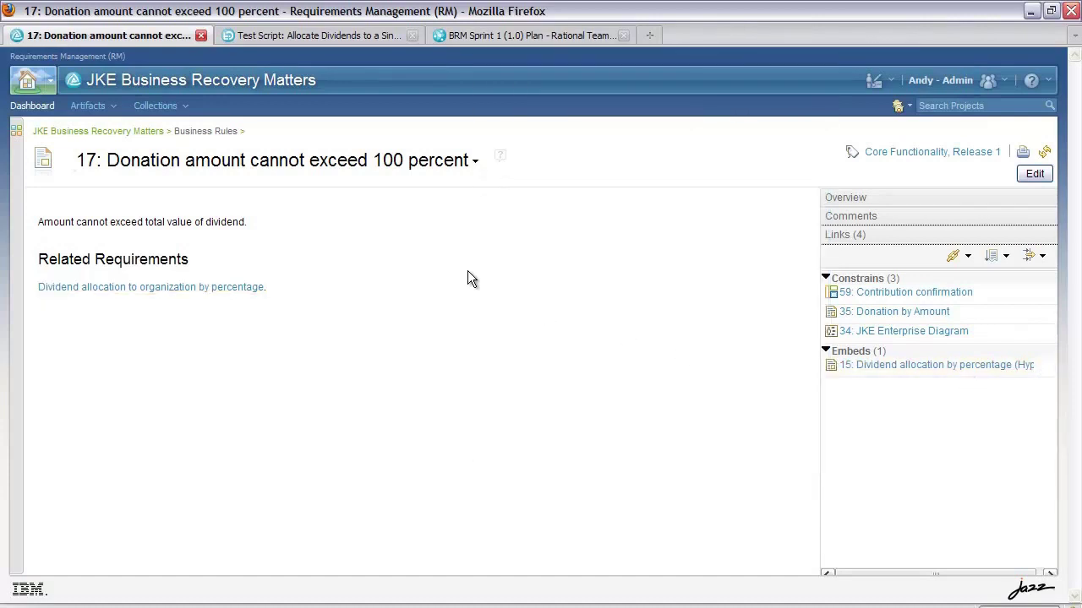
{"action": "left_click", "coordinate": [1032, 174]}
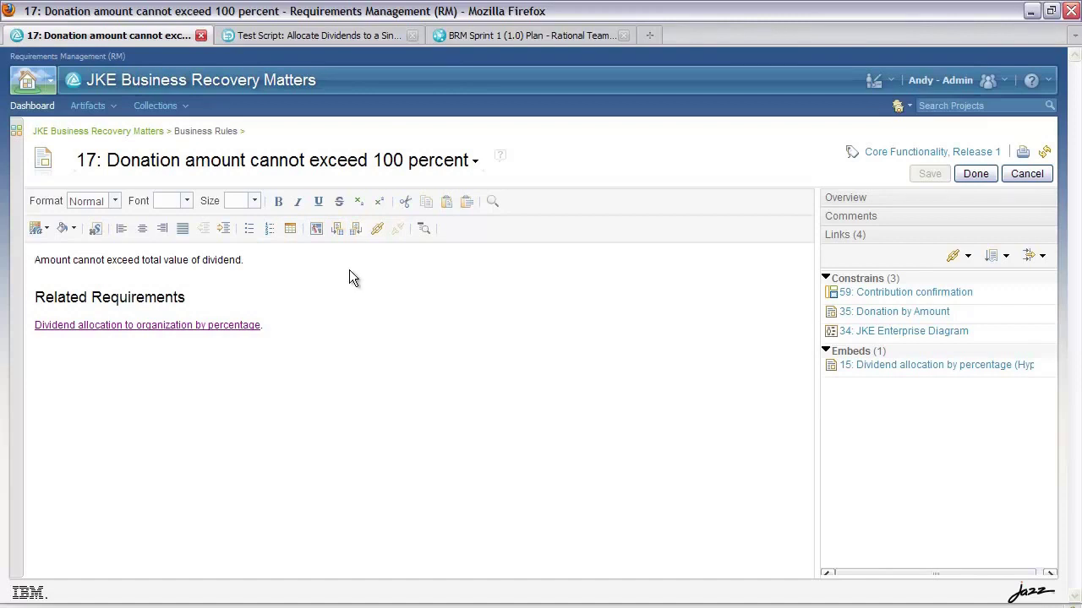
{"action": "left_click", "coordinate": [1027, 173]}
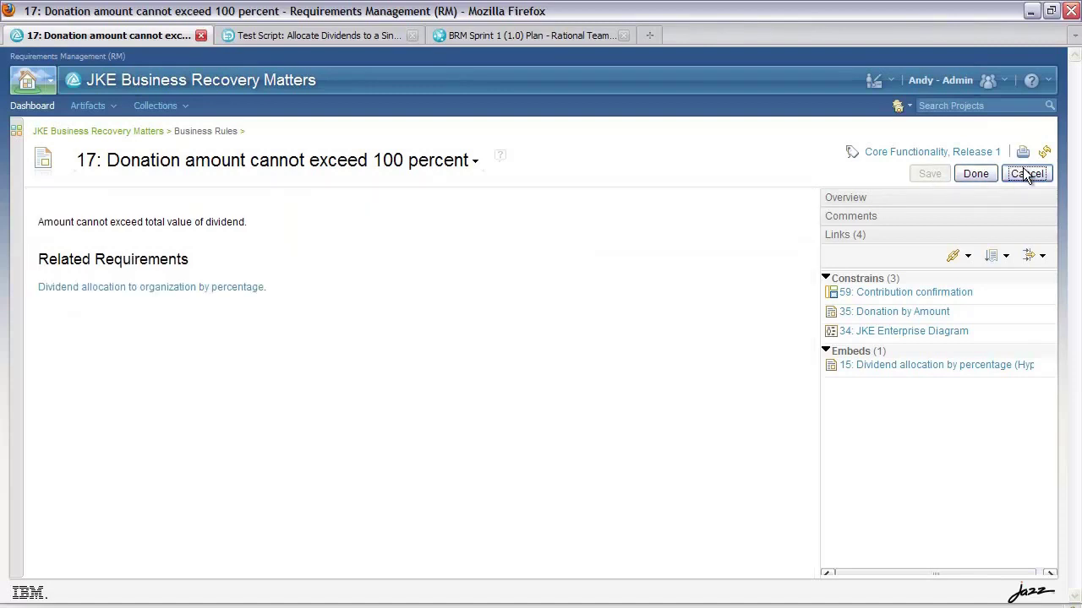
{"action": "left_click", "coordinate": [473, 165]}
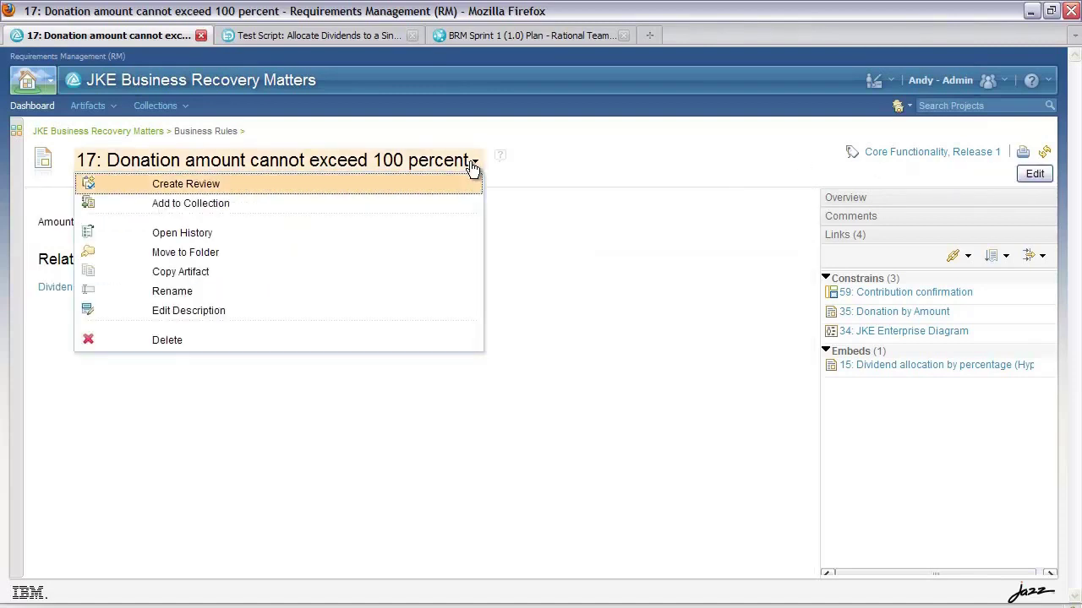
{"action": "left_click", "coordinate": [432, 235]}
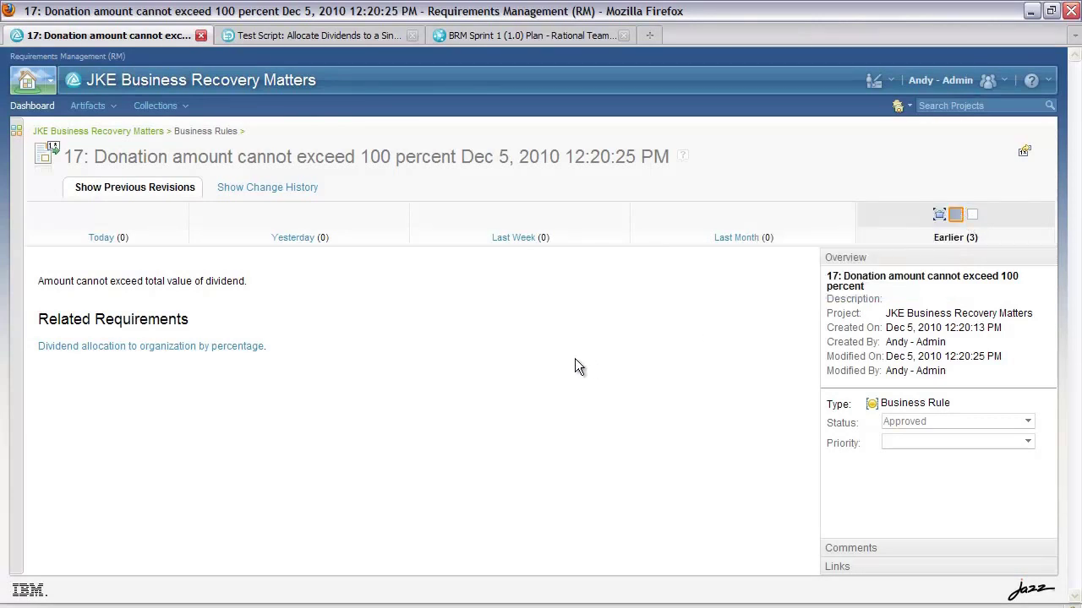
{"action": "left_click", "coordinate": [974, 216]}
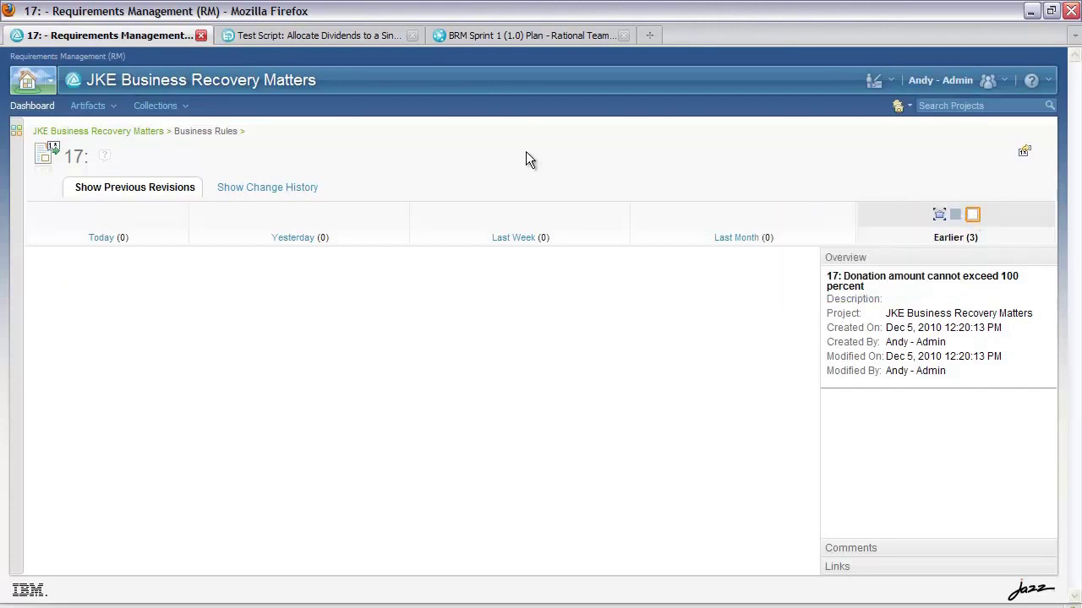
{"action": "left_click", "coordinate": [297, 187]}
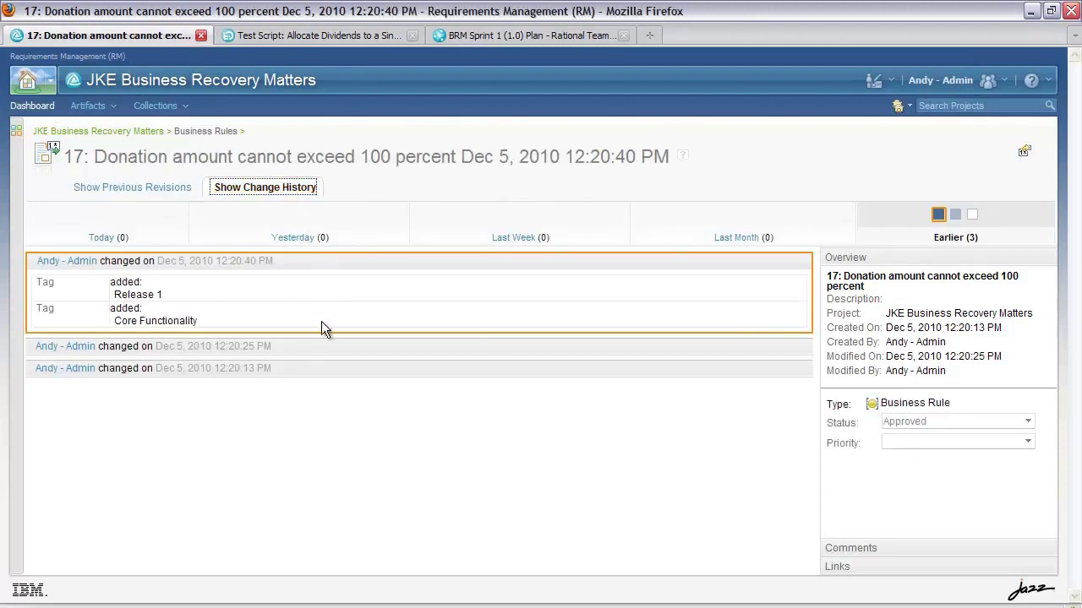
{"action": "left_click", "coordinate": [326, 347]}
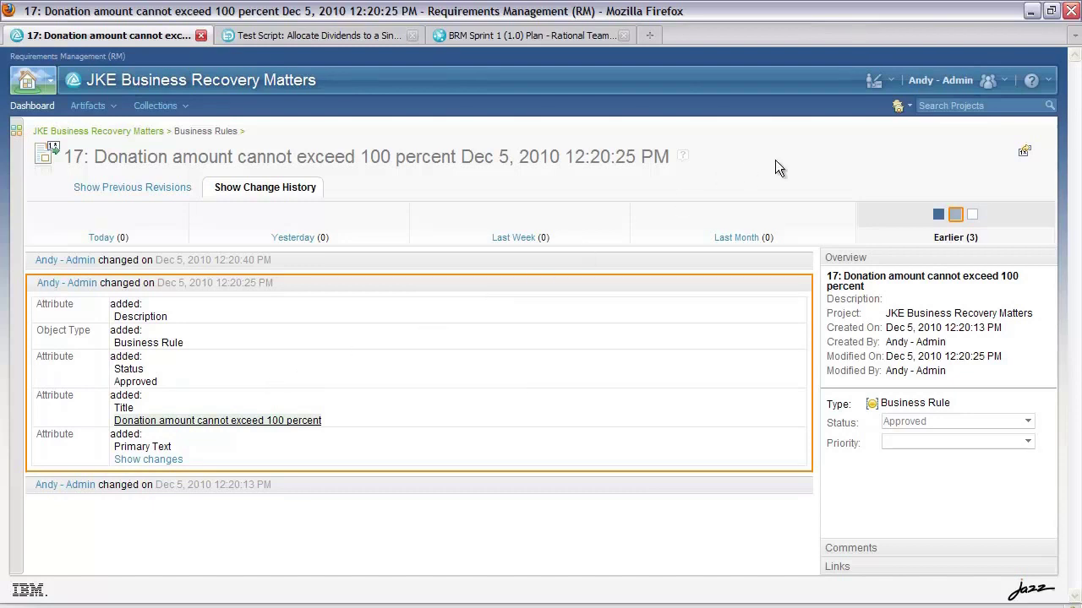
{"action": "left_click", "coordinate": [1024, 155]}
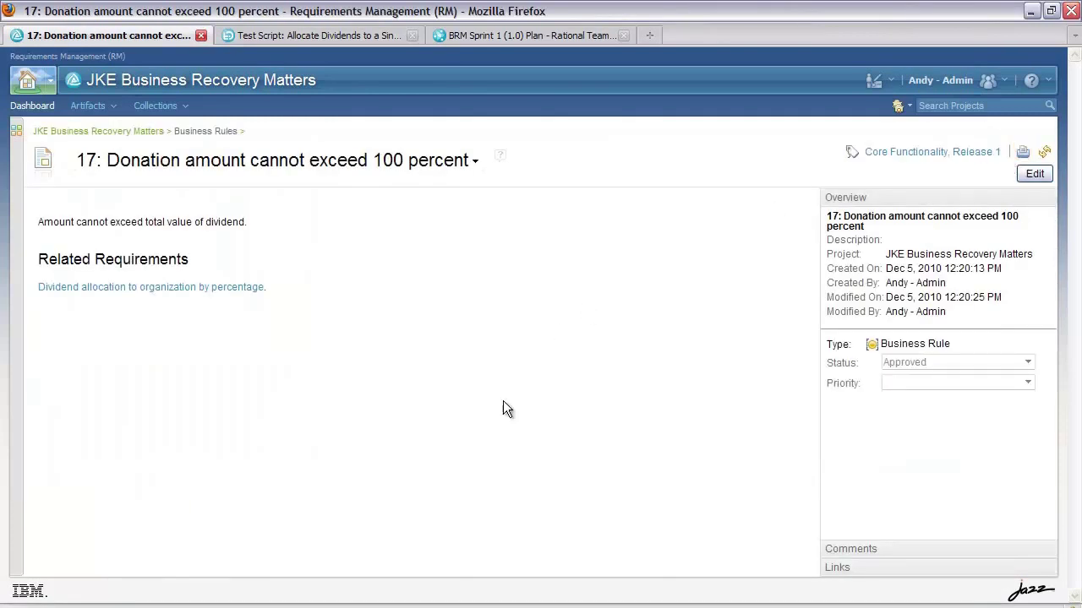
Step: Filter the project artifacts by the 'Approved High Priority Release 1 unattempted trace overview' saved filter
{"action": "left_click", "coordinate": [123, 133]}
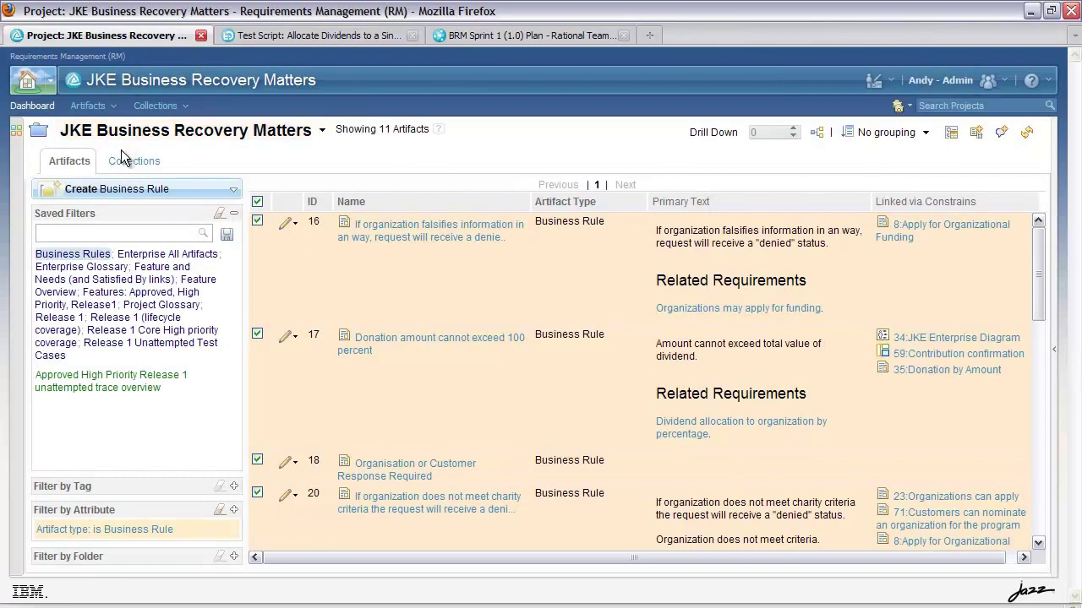
{"action": "left_click", "coordinate": [150, 390]}
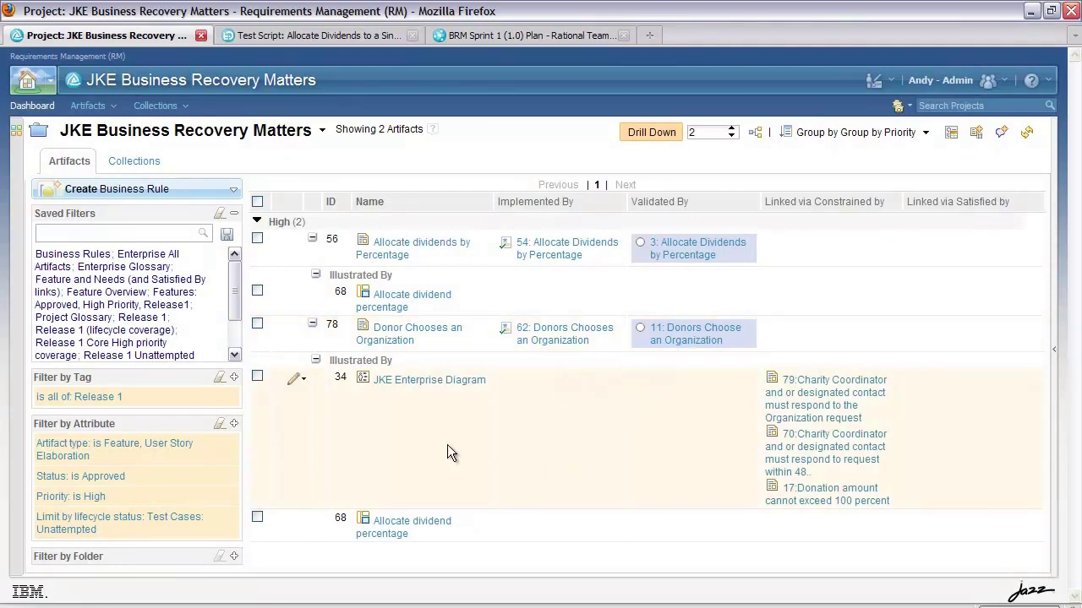
{"action": "left_click", "coordinate": [448, 381]}
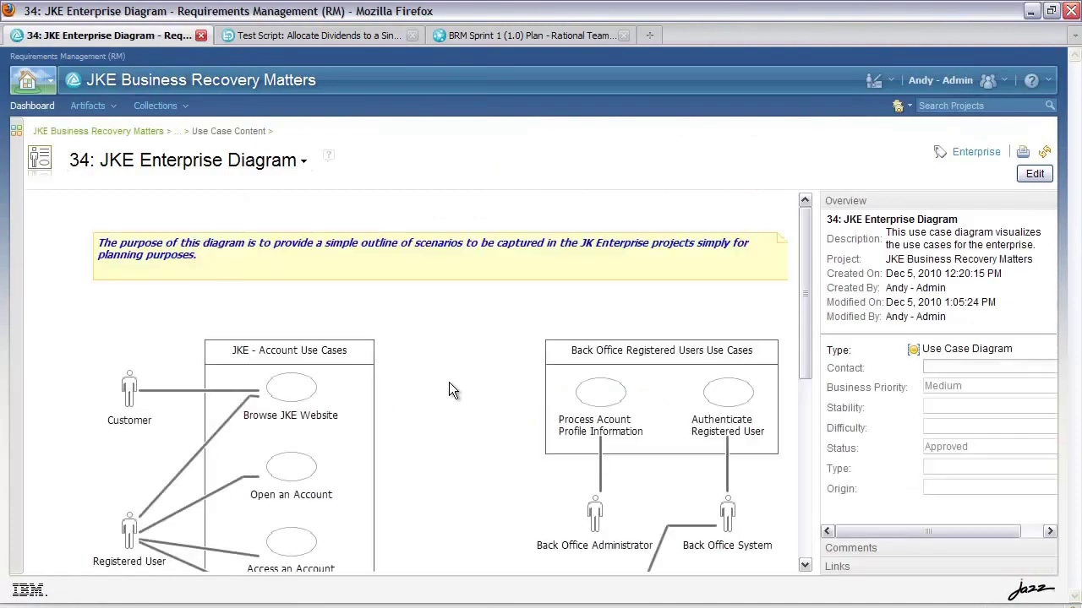
{"action": "left_click_drag", "start_coordinate": [809, 312], "coordinate": [822, 501]}
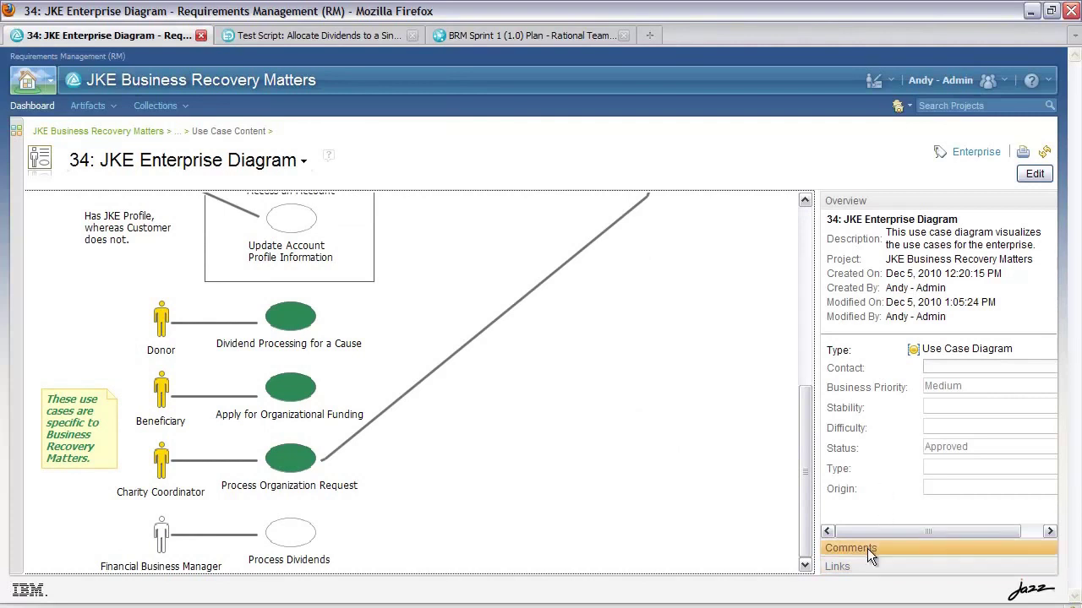
{"action": "left_click", "coordinate": [1034, 175]}
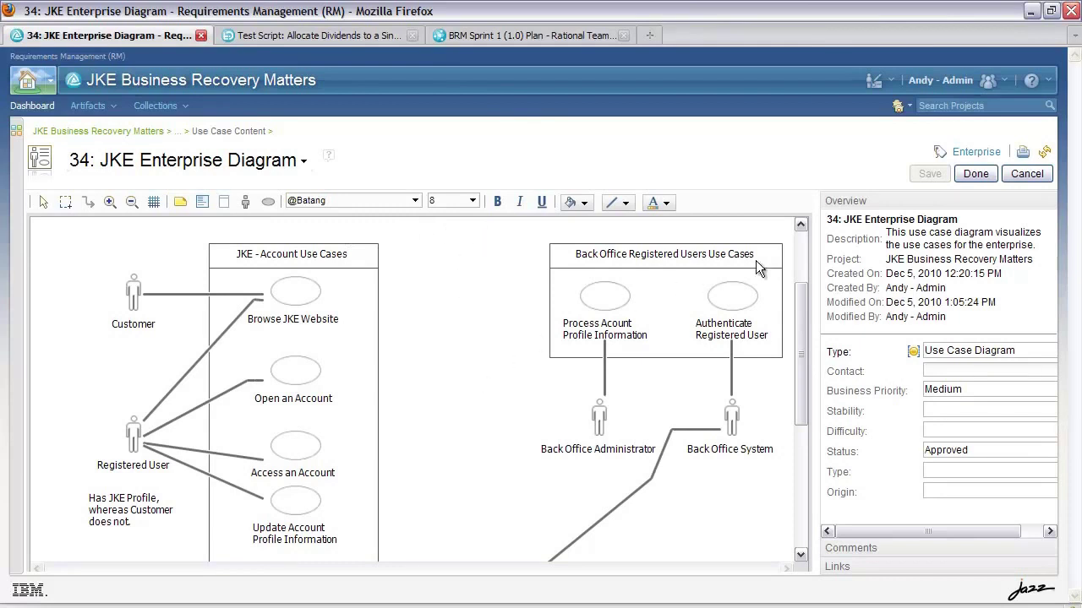
{"action": "left_click", "coordinate": [1026, 174]}
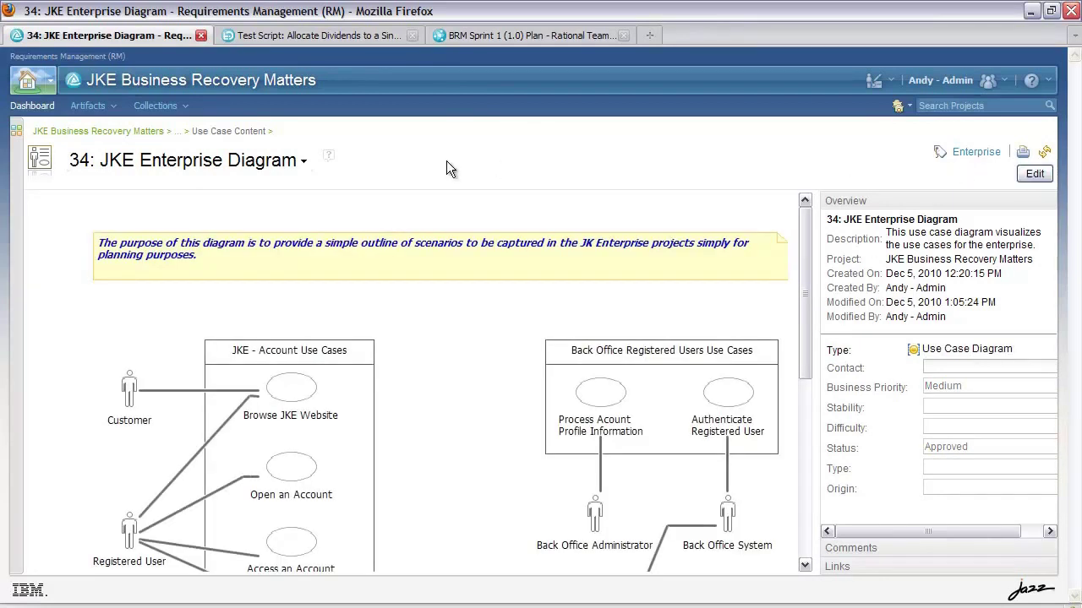
Step: Open sketch 68, Allocate dividend percentage, scroll through it, and enter and cancel editing
{"action": "left_click", "coordinate": [82, 132]}
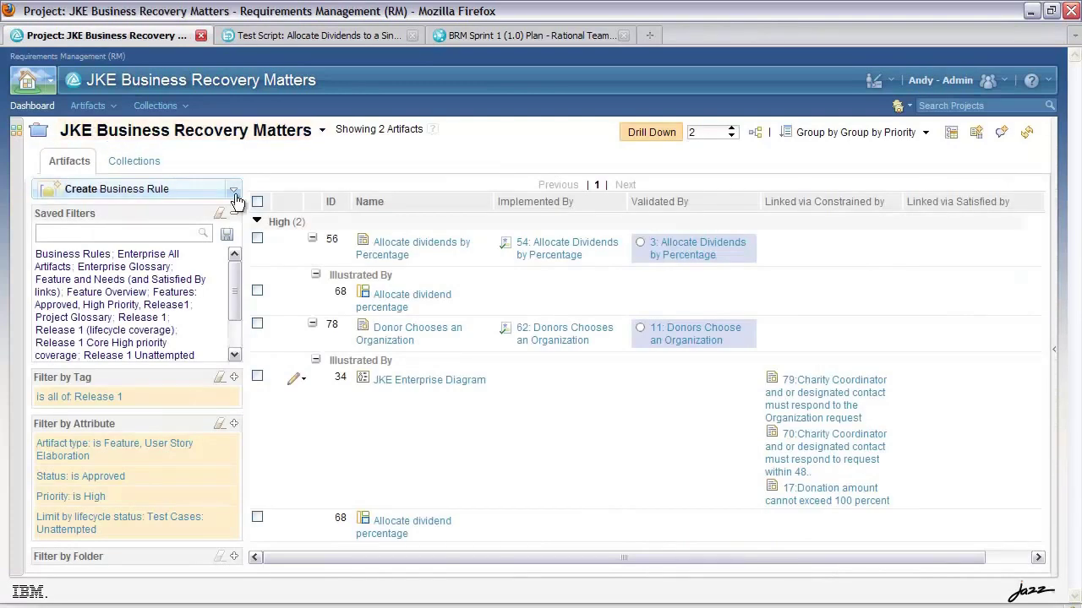
{"action": "left_click", "coordinate": [439, 304]}
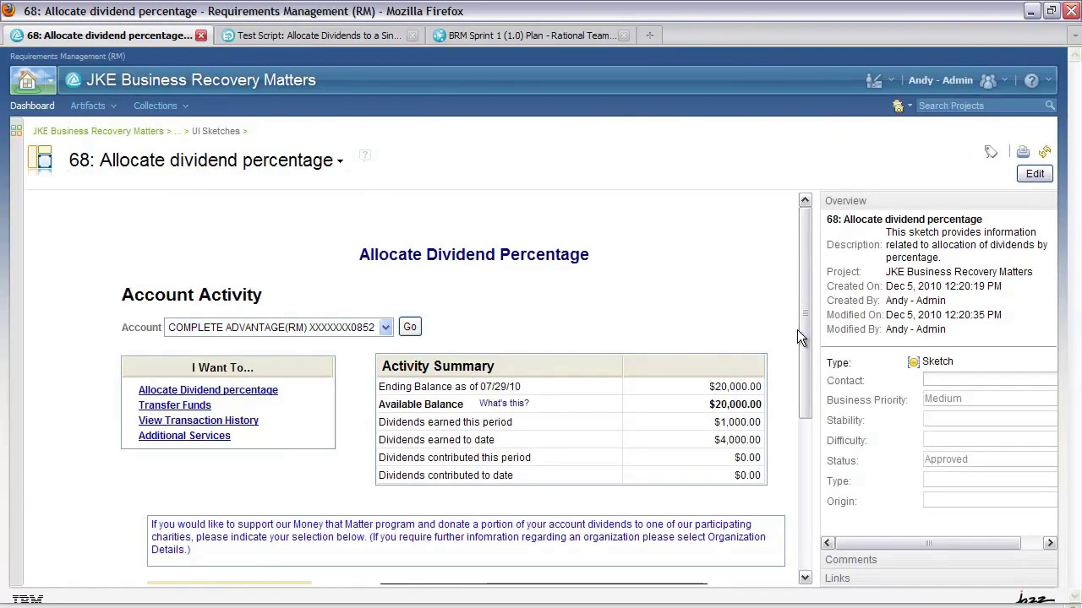
{"action": "scroll", "coordinate": [803, 335], "scroll_direction": "down", "scroll_amount": 2}
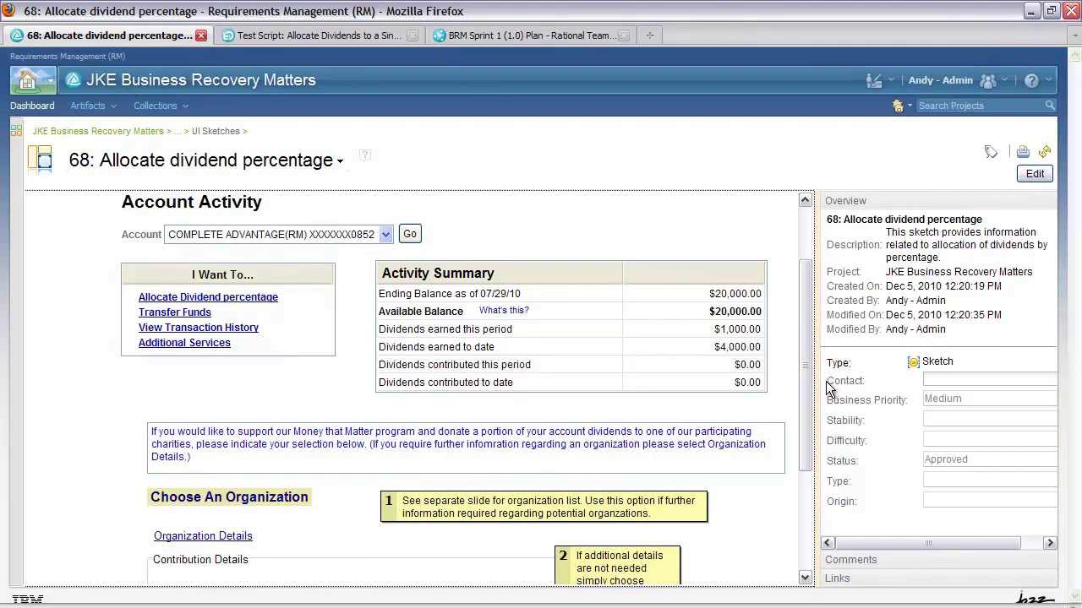
{"action": "scroll", "coordinate": [811, 410], "scroll_direction": "down", "scroll_amount": 3}
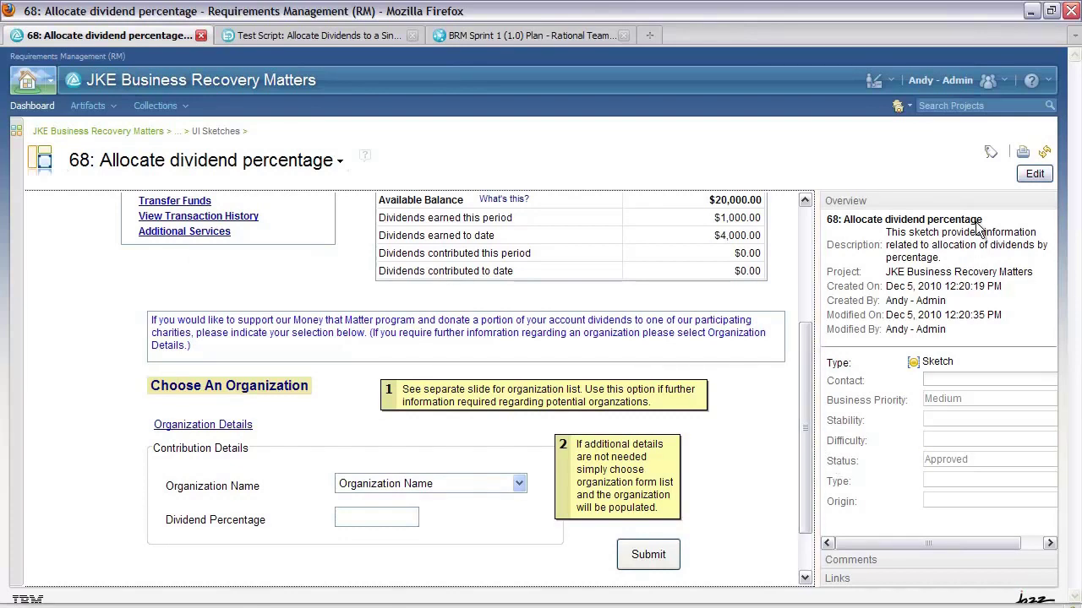
{"action": "left_click", "coordinate": [1034, 173]}
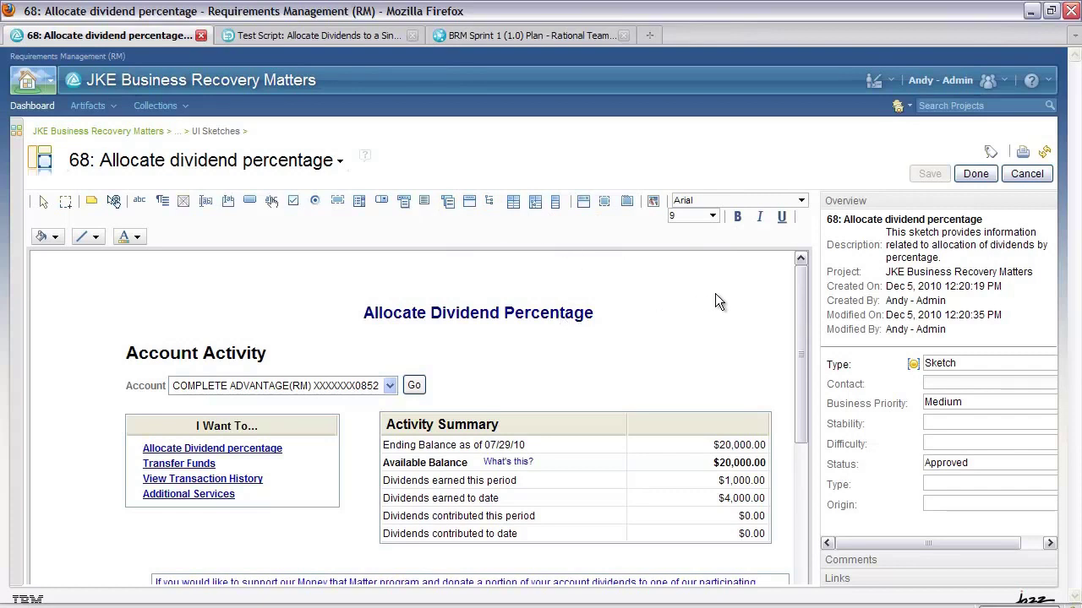
{"action": "left_click", "coordinate": [1026, 174]}
Step: Show the sketch's links and open the linked meeting 53: Review sketches
{"action": "left_click", "coordinate": [952, 205]}
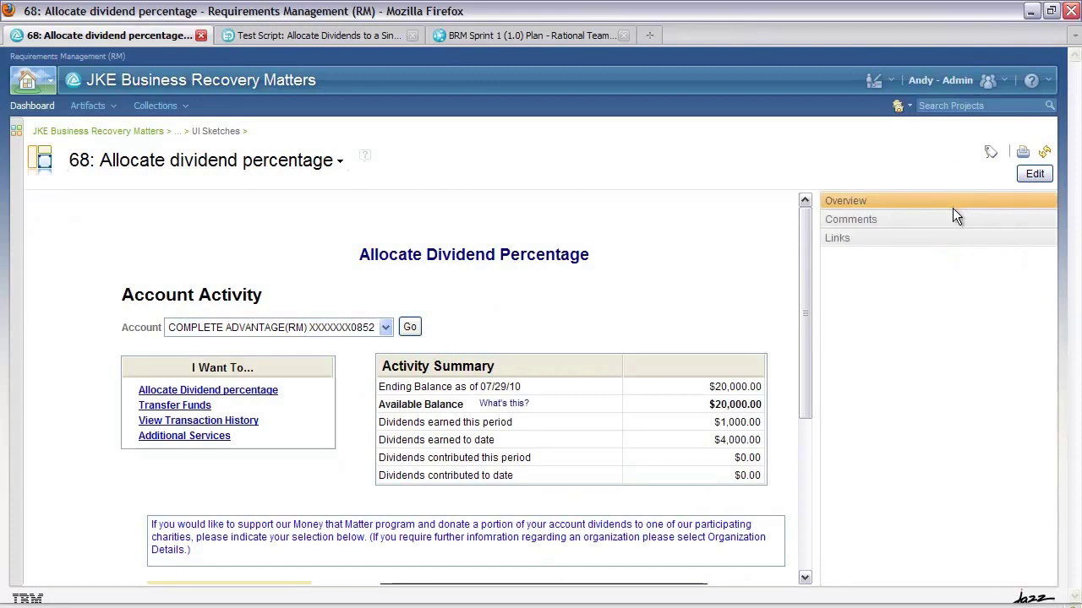
{"action": "left_click", "coordinate": [939, 236]}
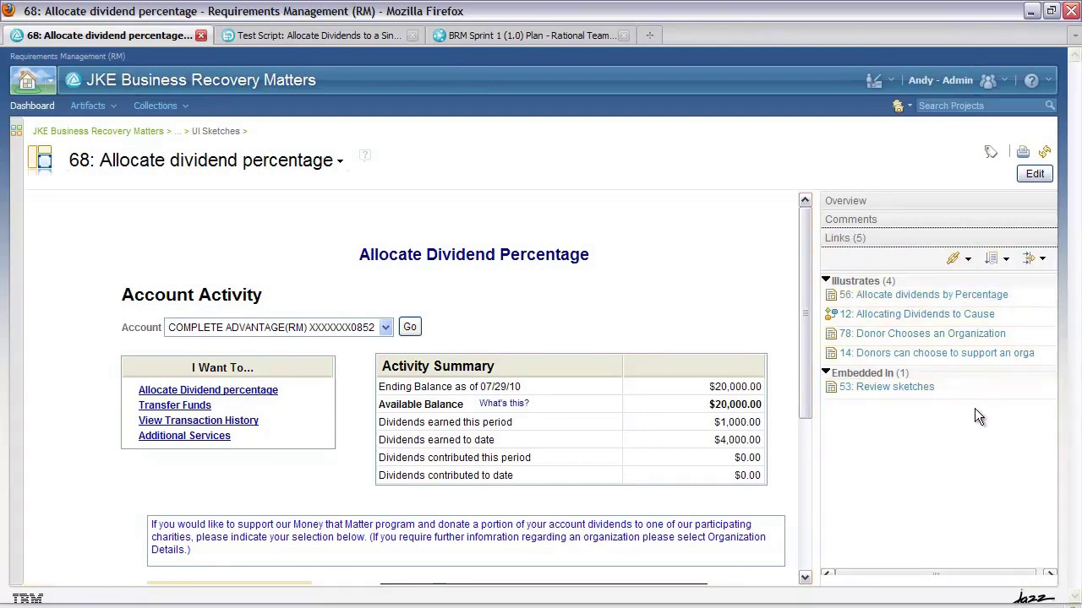
{"action": "left_click", "coordinate": [925, 390]}
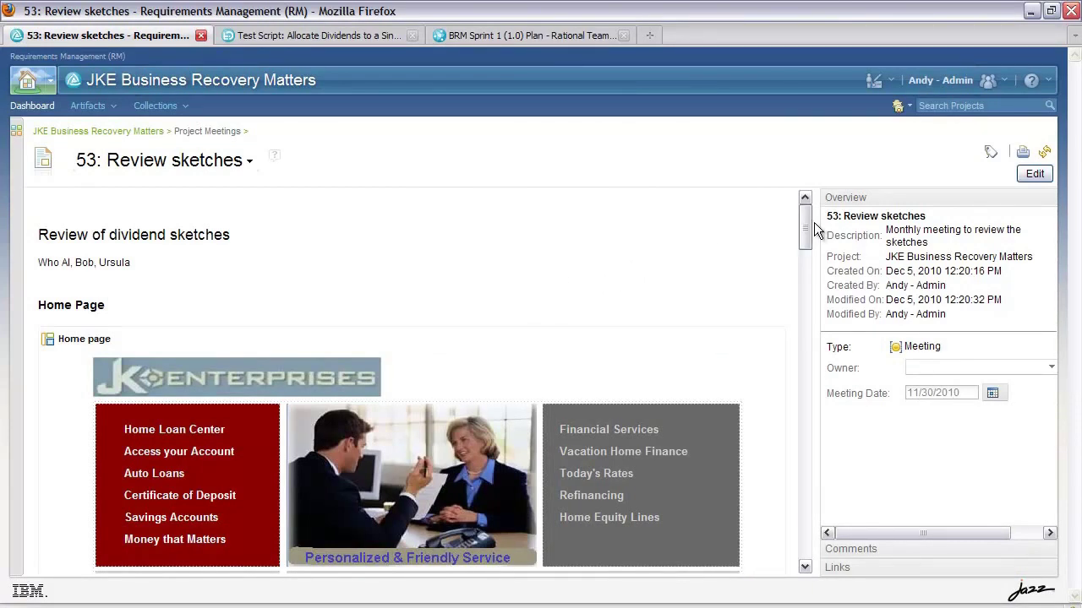
Step: Browse the Contribution Details and Account Activity sections, then return to the JKE Business Recovery Matters artifact list
{"action": "left_click_drag", "start_coordinate": [805, 222], "coordinate": [833, 468]}
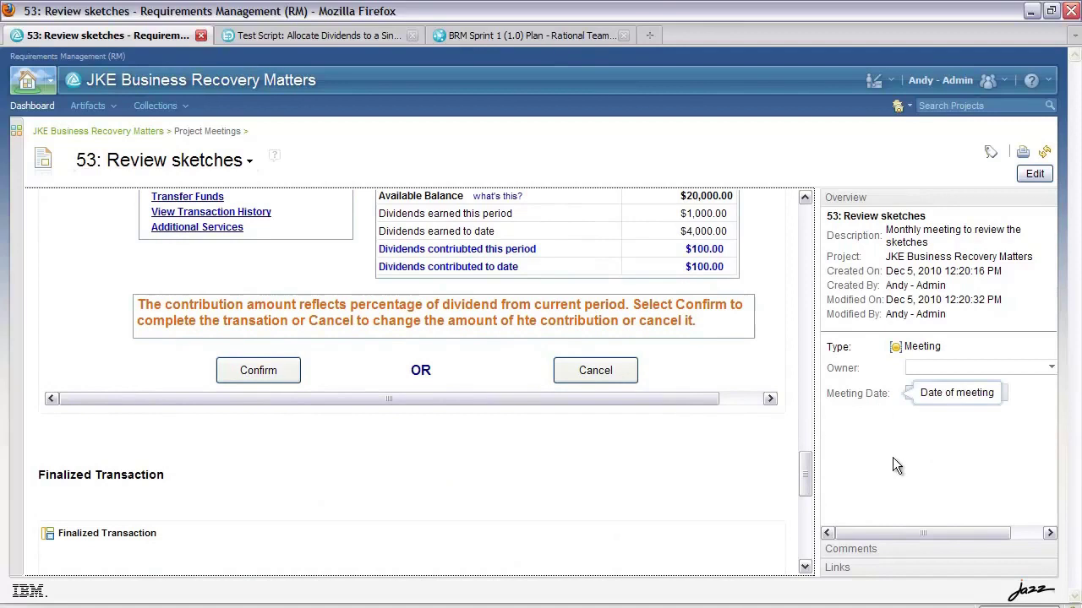
{"action": "left_click", "coordinate": [806, 209]}
{"action": "left_click", "coordinate": [806, 209]}
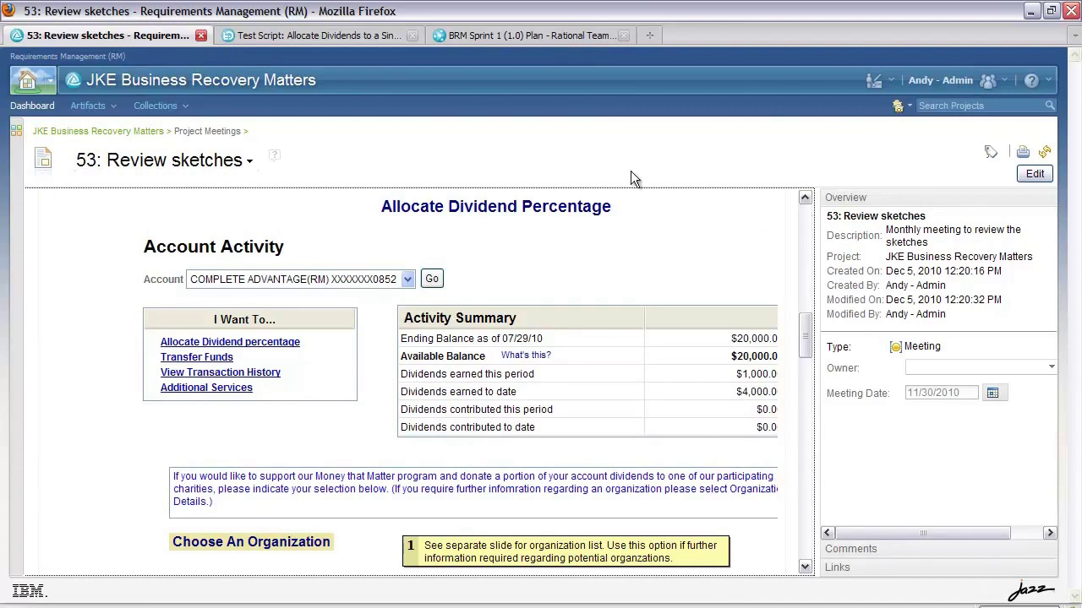
{"action": "left_click", "coordinate": [112, 132]}
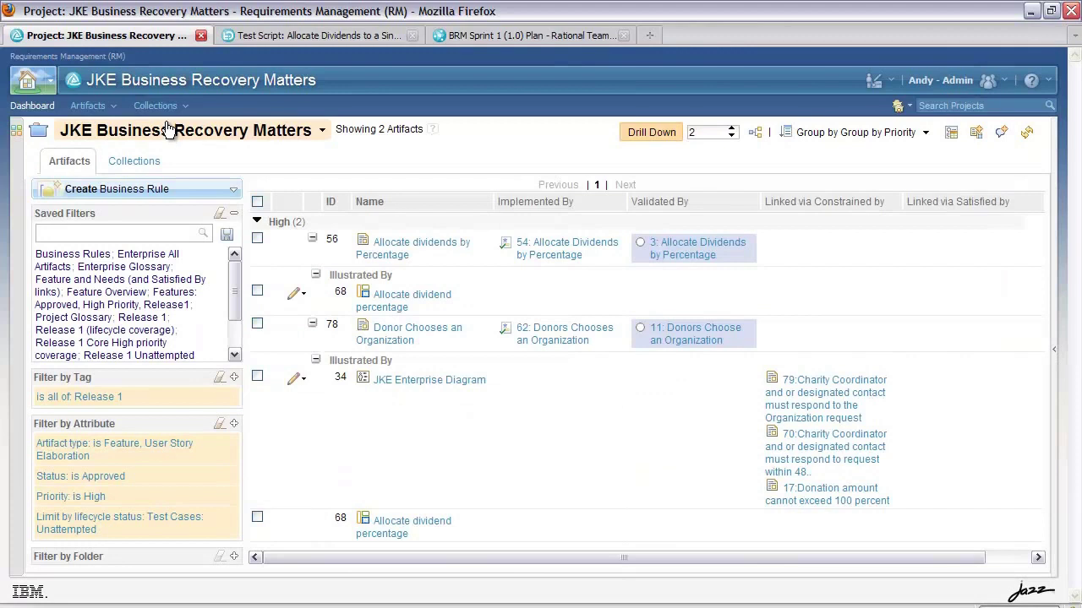
Step: Filter to the Project Glossary, select all four terms, and view their actions without choosing one
{"action": "left_click", "coordinate": [99, 319]}
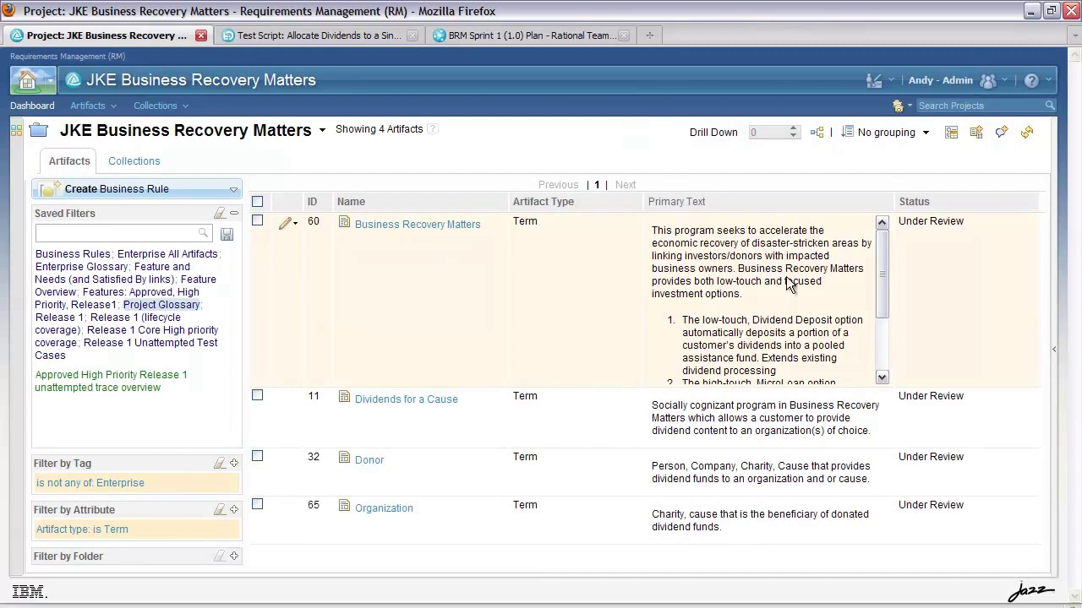
{"action": "left_click", "coordinate": [256, 203]}
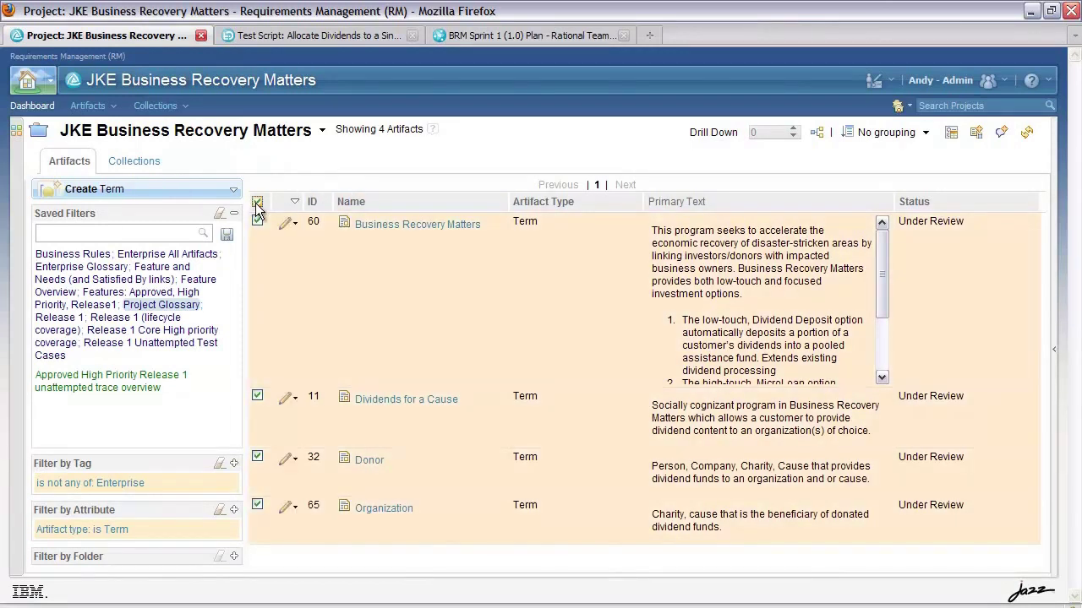
{"action": "left_click", "coordinate": [297, 225]}
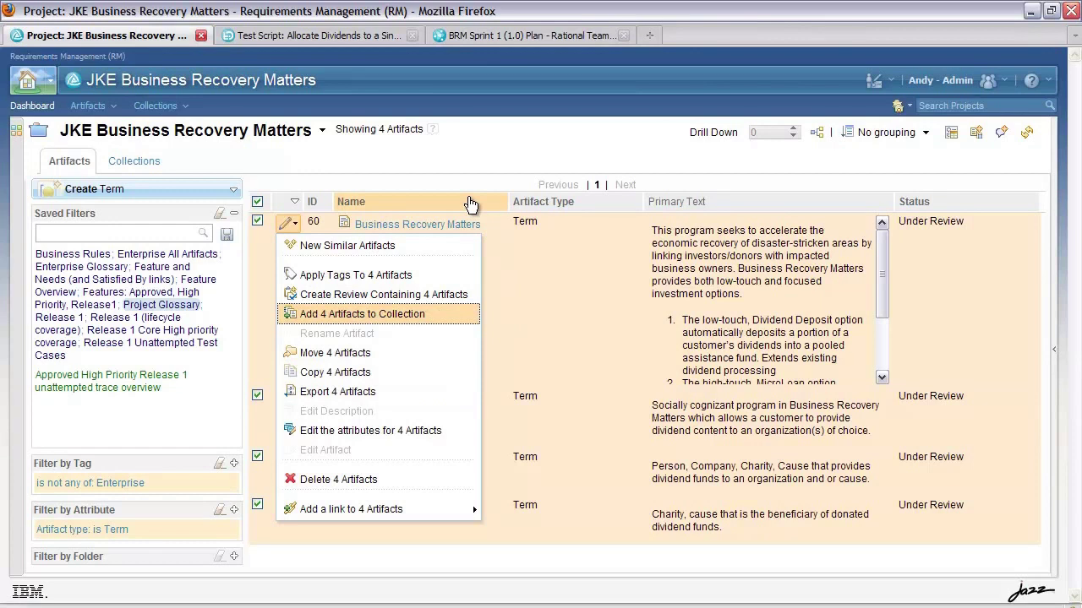
{"action": "left_click", "coordinate": [521, 147]}
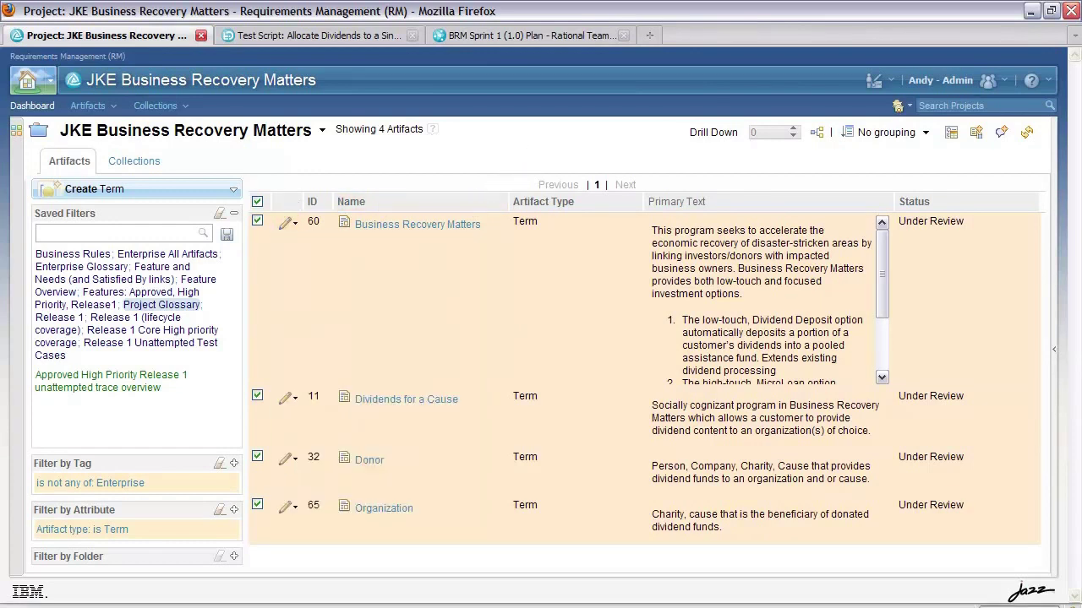
Step: Open the Review project glossary review from the sidebar's Reviews list
{"action": "left_click", "coordinate": [1054, 354]}
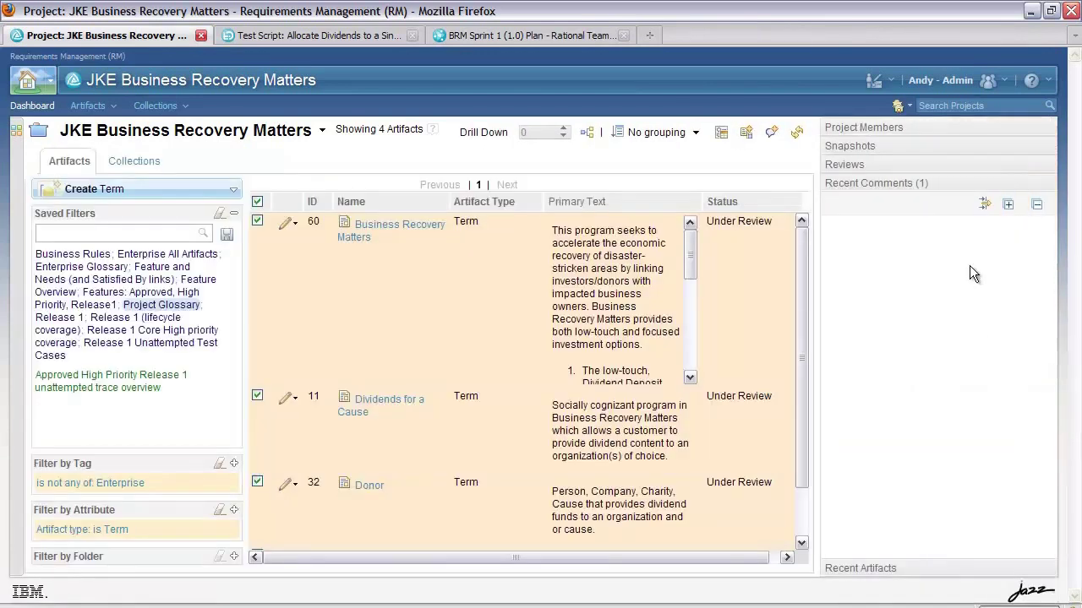
{"action": "left_click", "coordinate": [874, 162]}
{"action": "left_click", "coordinate": [880, 208]}
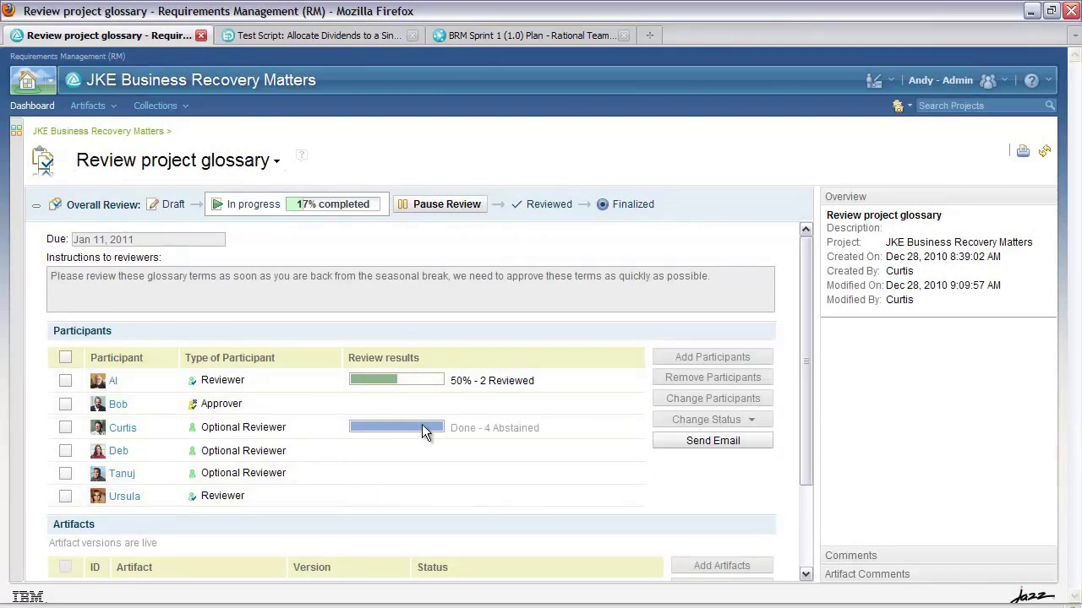
Step: Check the four glossary terms' review status bars and expand the four Artifact Comments
{"action": "scroll", "coordinate": [810, 418], "scroll_direction": "down", "scroll_amount": 2}
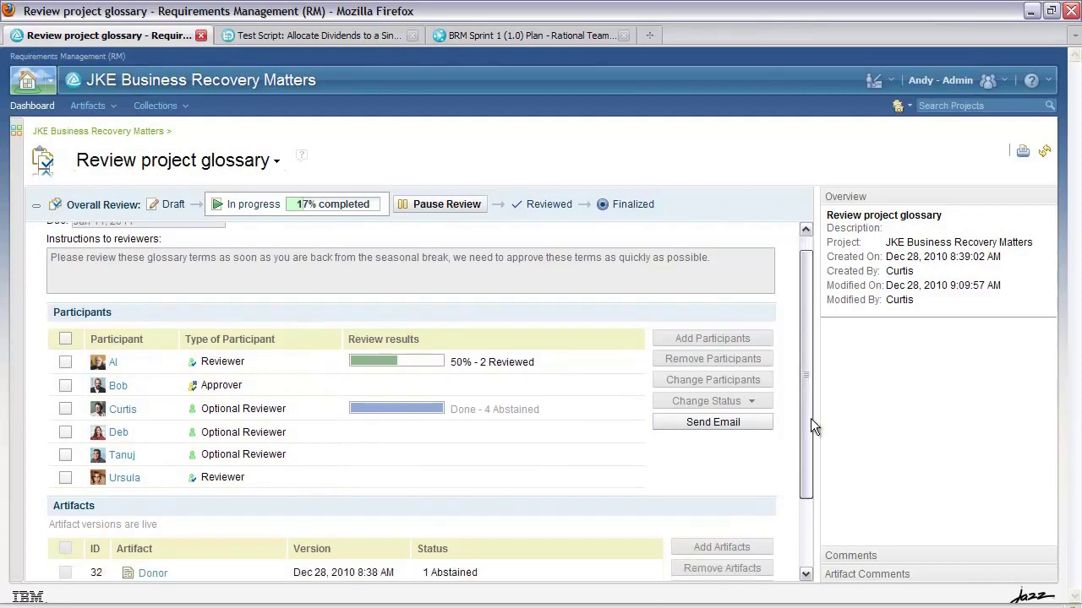
{"action": "left_click_drag", "start_coordinate": [811, 418], "coordinate": [812, 537]}
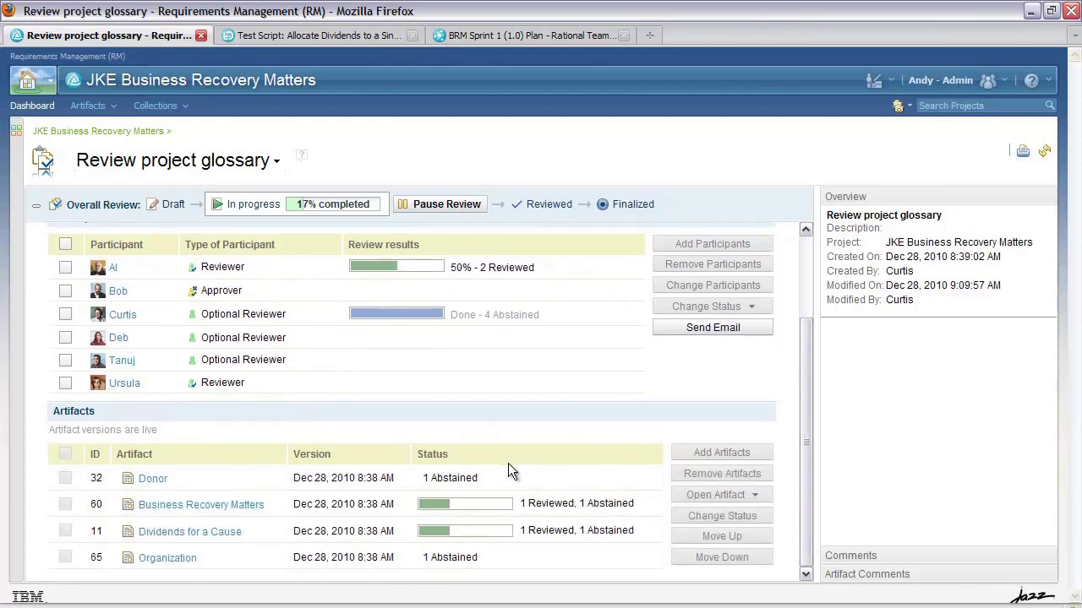
{"action": "mouse_move", "coordinate": [495, 475]}
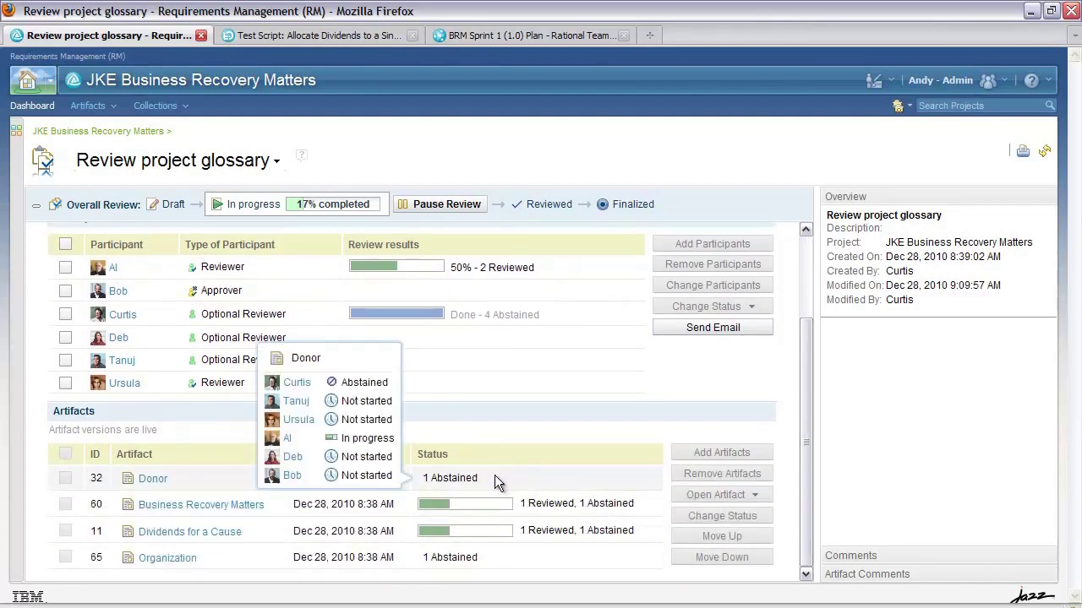
{"action": "mouse_move", "coordinate": [639, 512]}
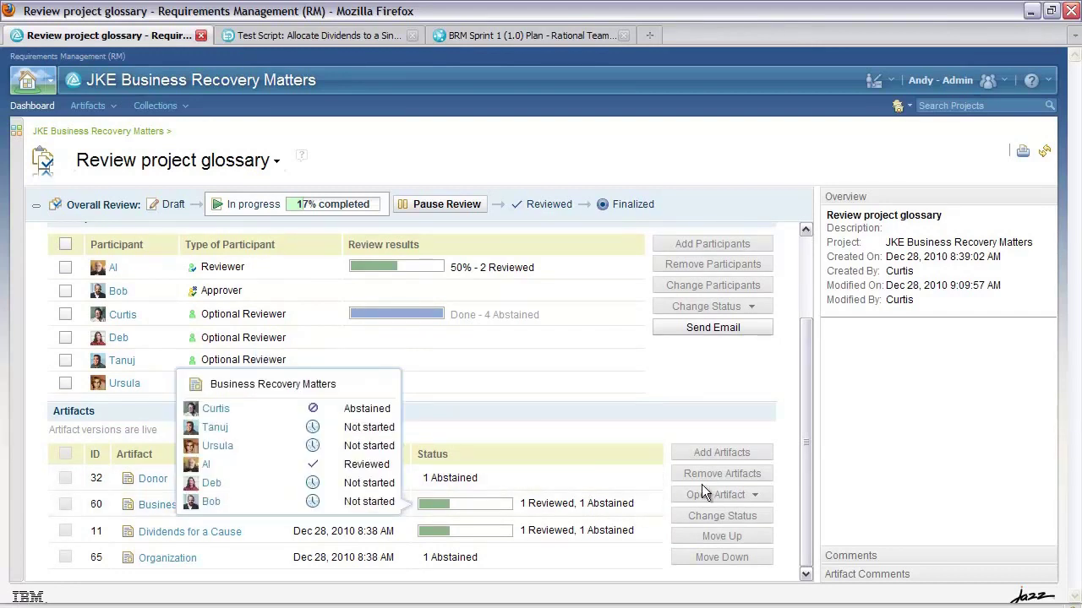
{"action": "left_click", "coordinate": [851, 575]}
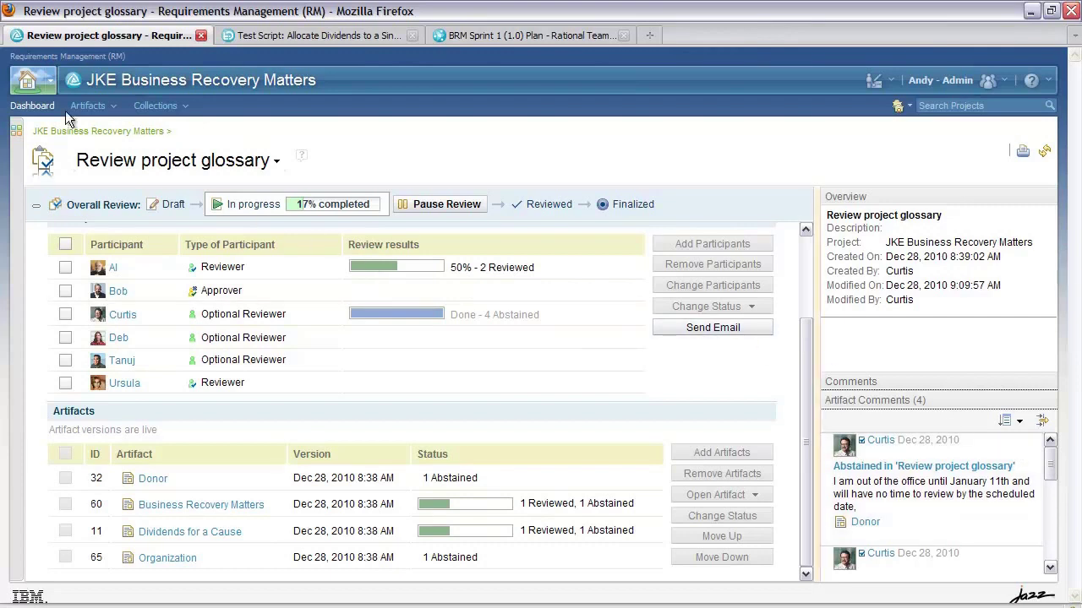
Step: Return to the dashboard and bring up the details card for the Review project glossary review
{"action": "left_click", "coordinate": [20, 108]}
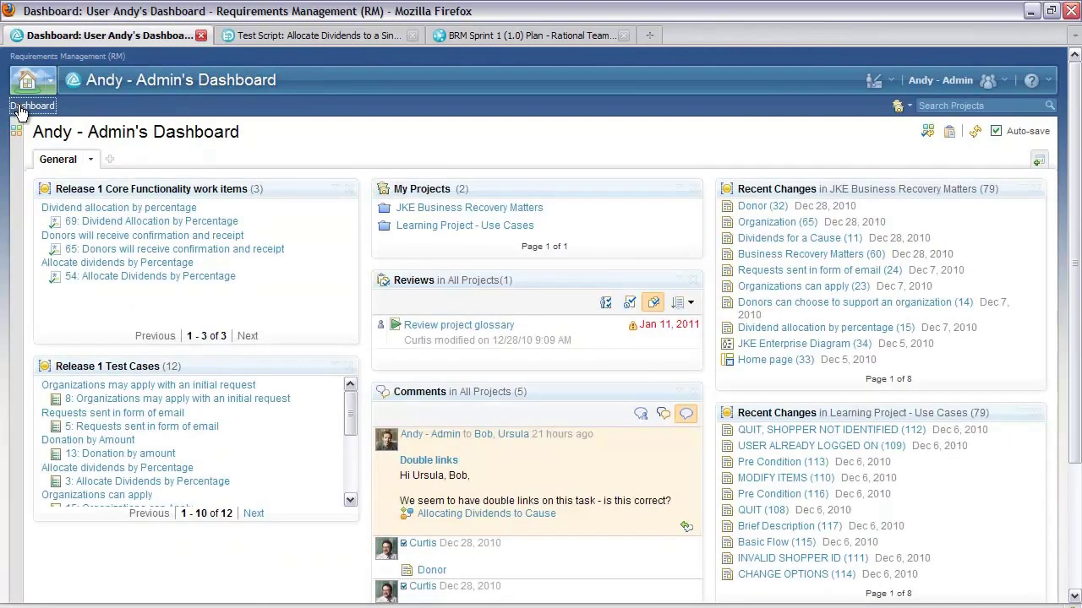
{"action": "mouse_move", "coordinate": [560, 332]}
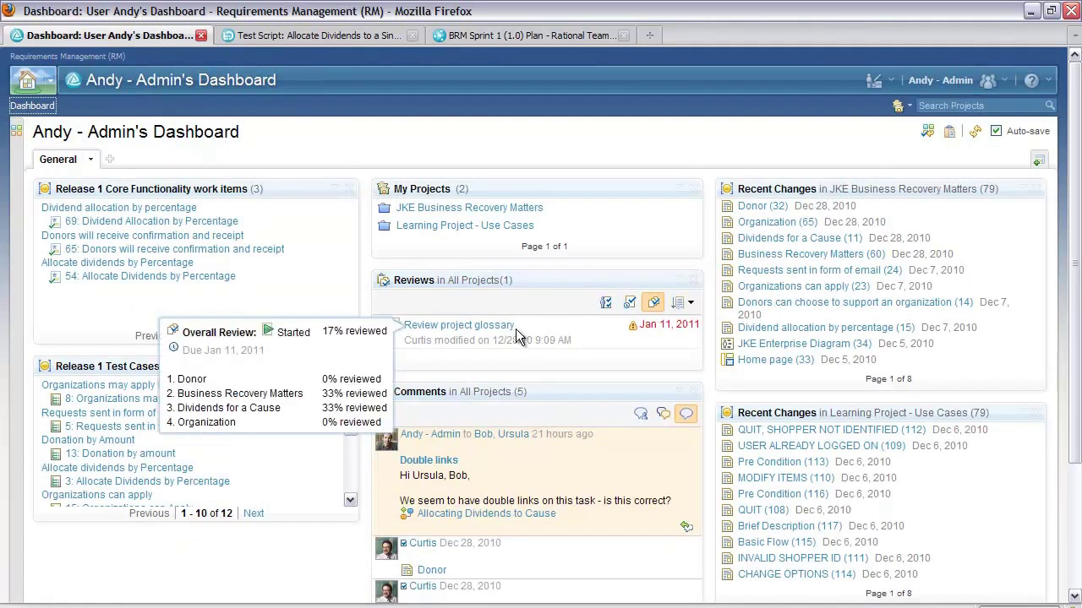